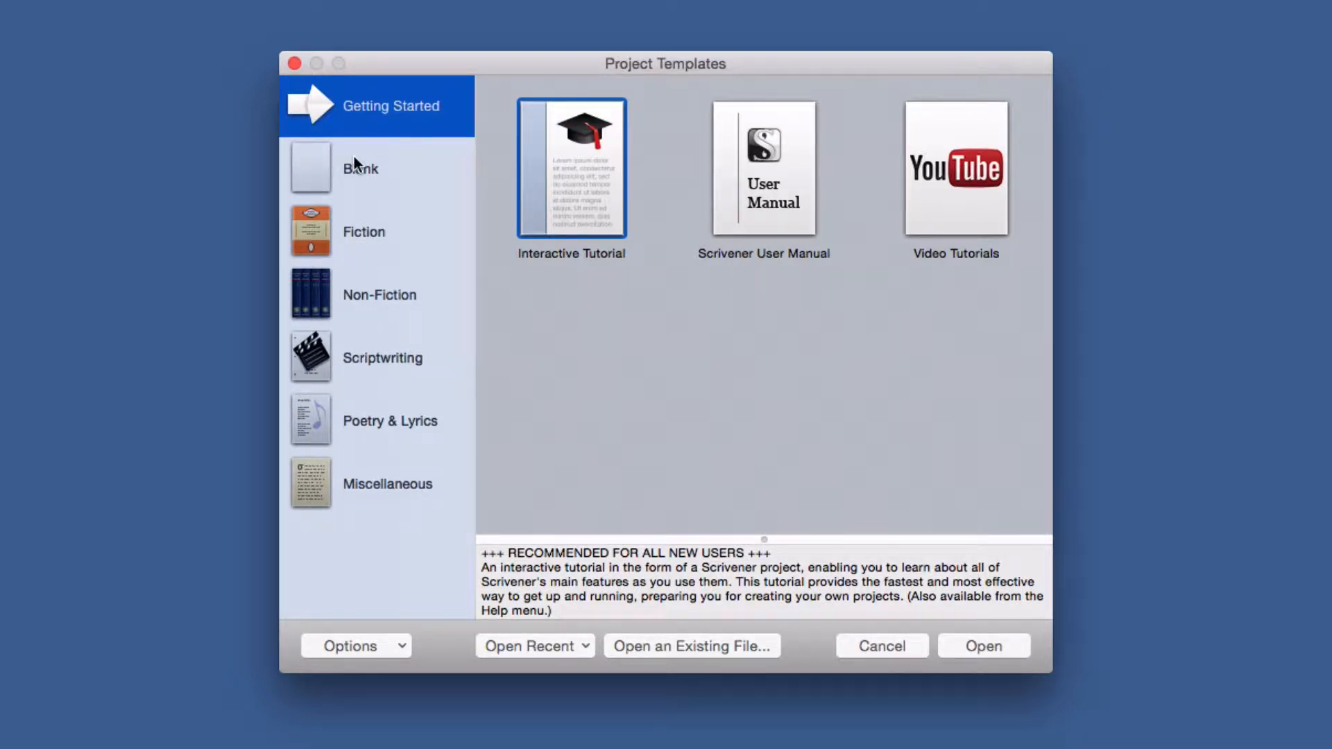
# Create a project from the Blank template, saved on the Desktop as "Mobile Marketing eBook"
pyautogui.click(328, 163)
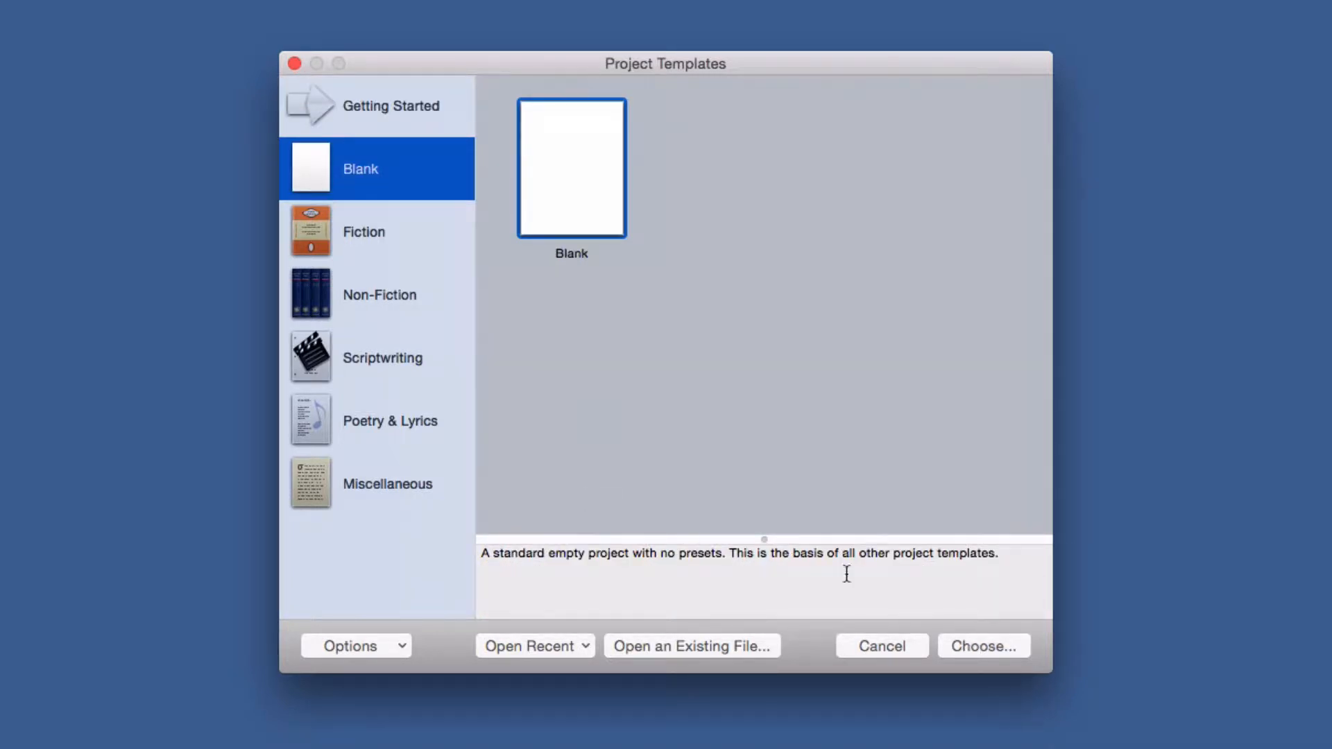
pyautogui.click(971, 641)
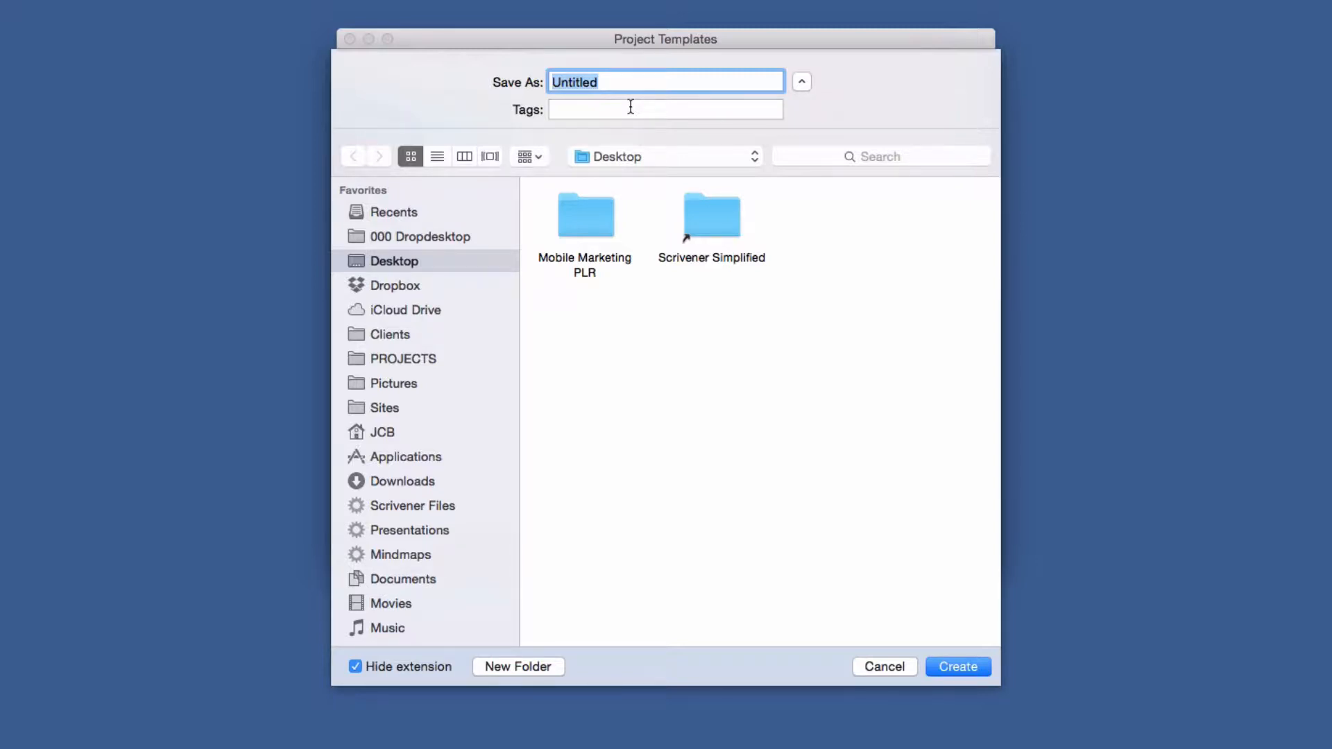
pyautogui.write('Mob')
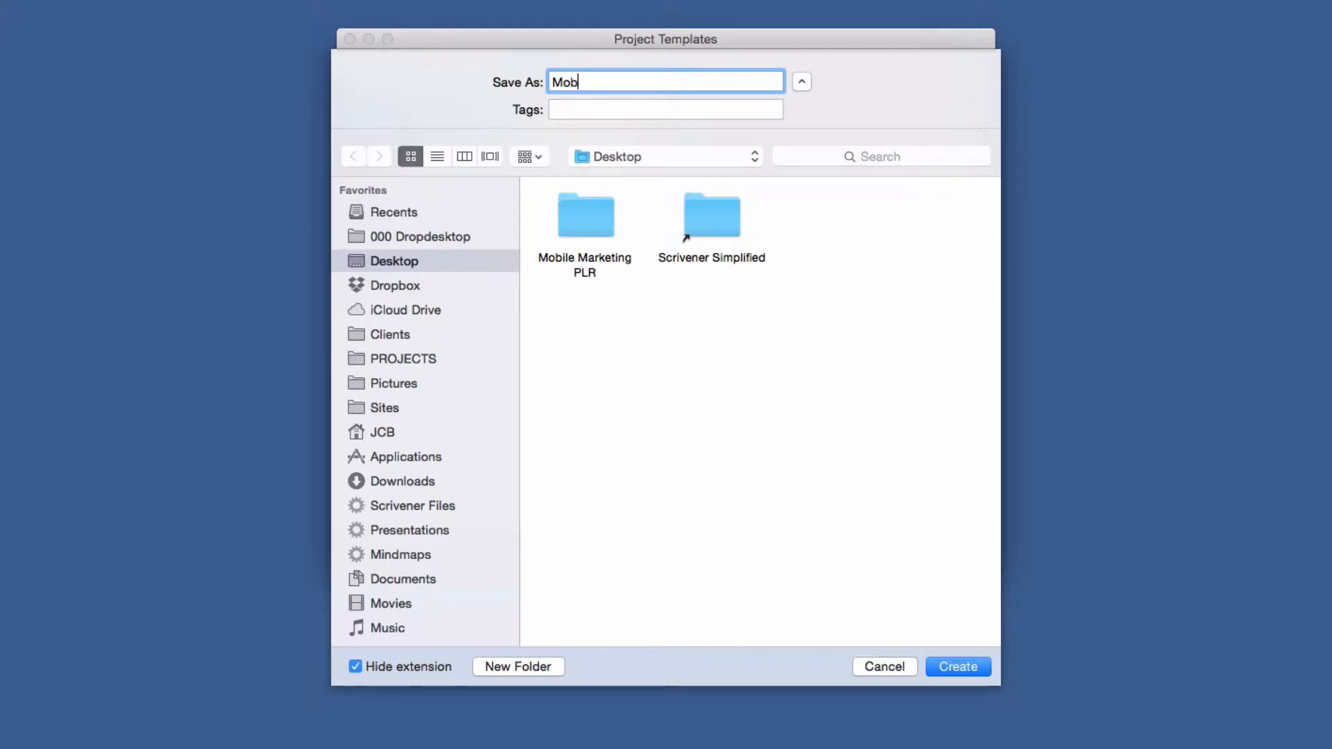
pyautogui.write('ile Marketing eBook')
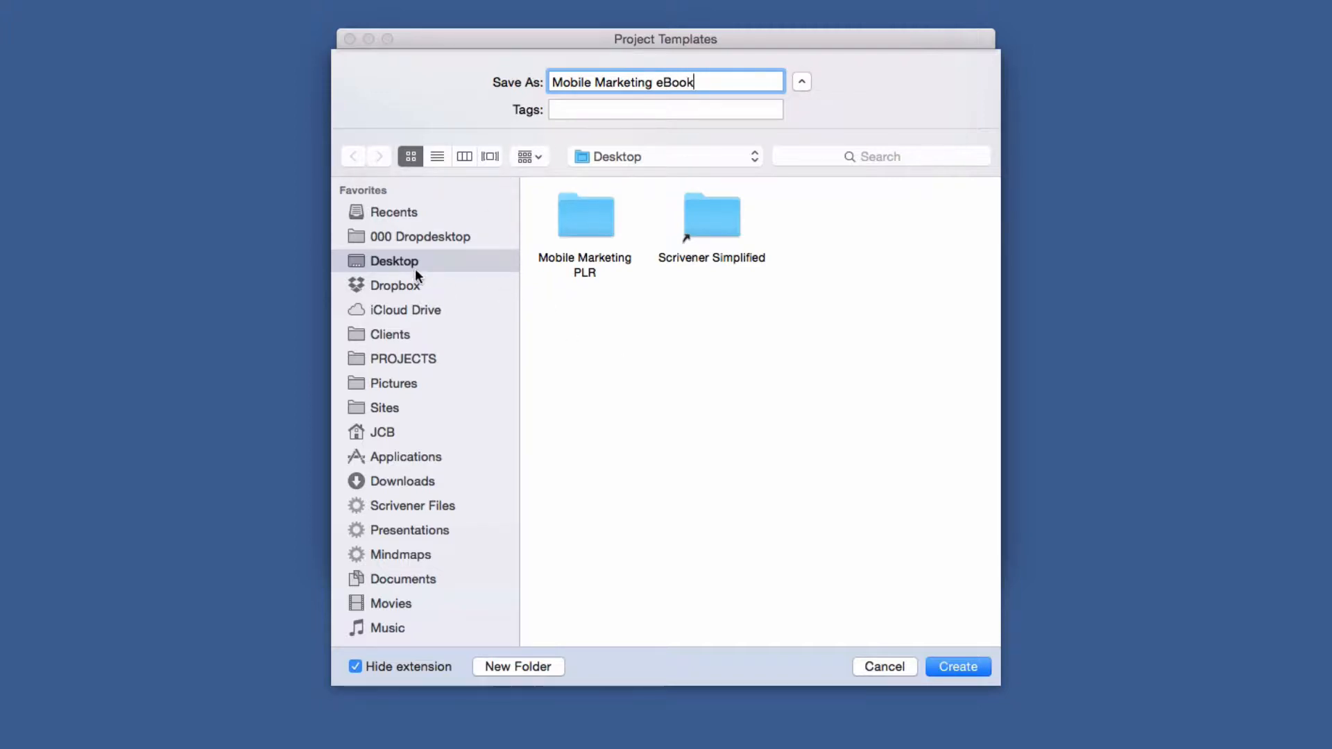
pyautogui.click(969, 670)
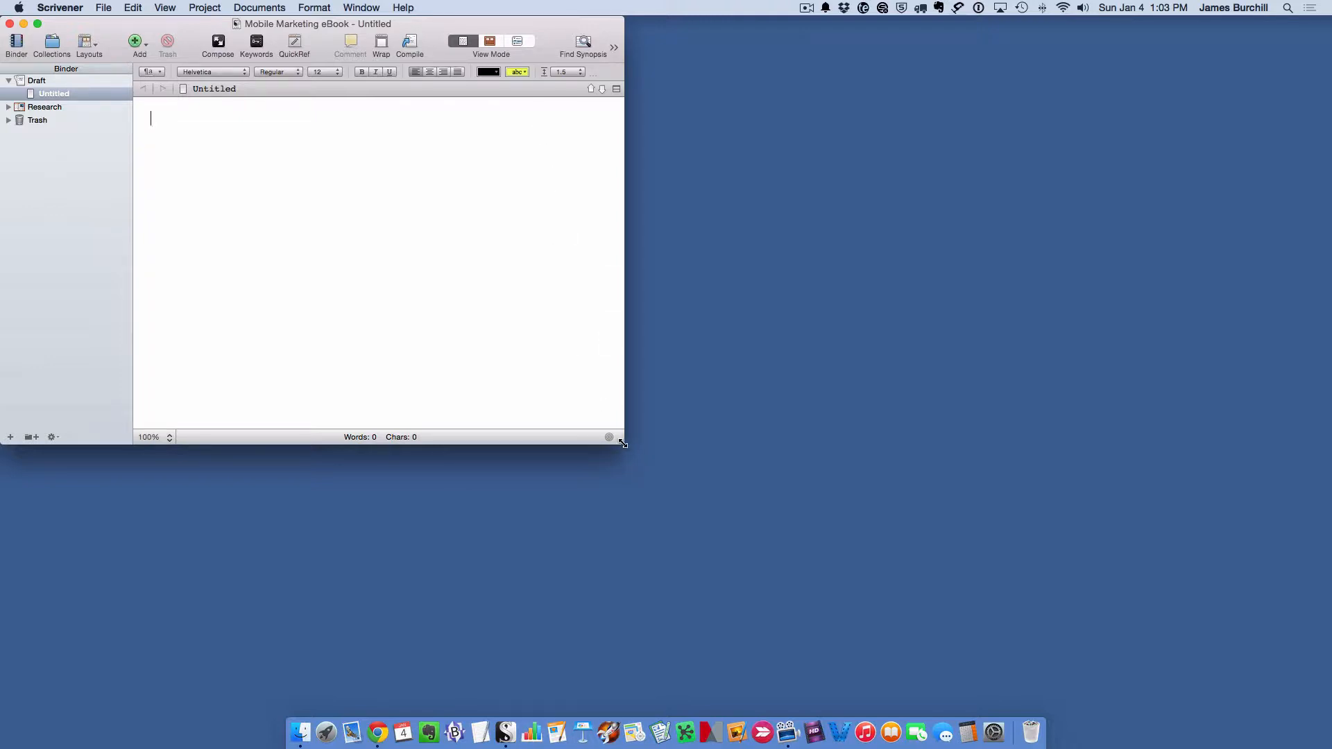
# Enlarge the project window and move it towards the middle of the desktop
pyautogui.moveTo(623, 442); pyautogui.dragTo(680, 491)
pyautogui.moveTo(496, 32); pyautogui.dragTo(806, 90)
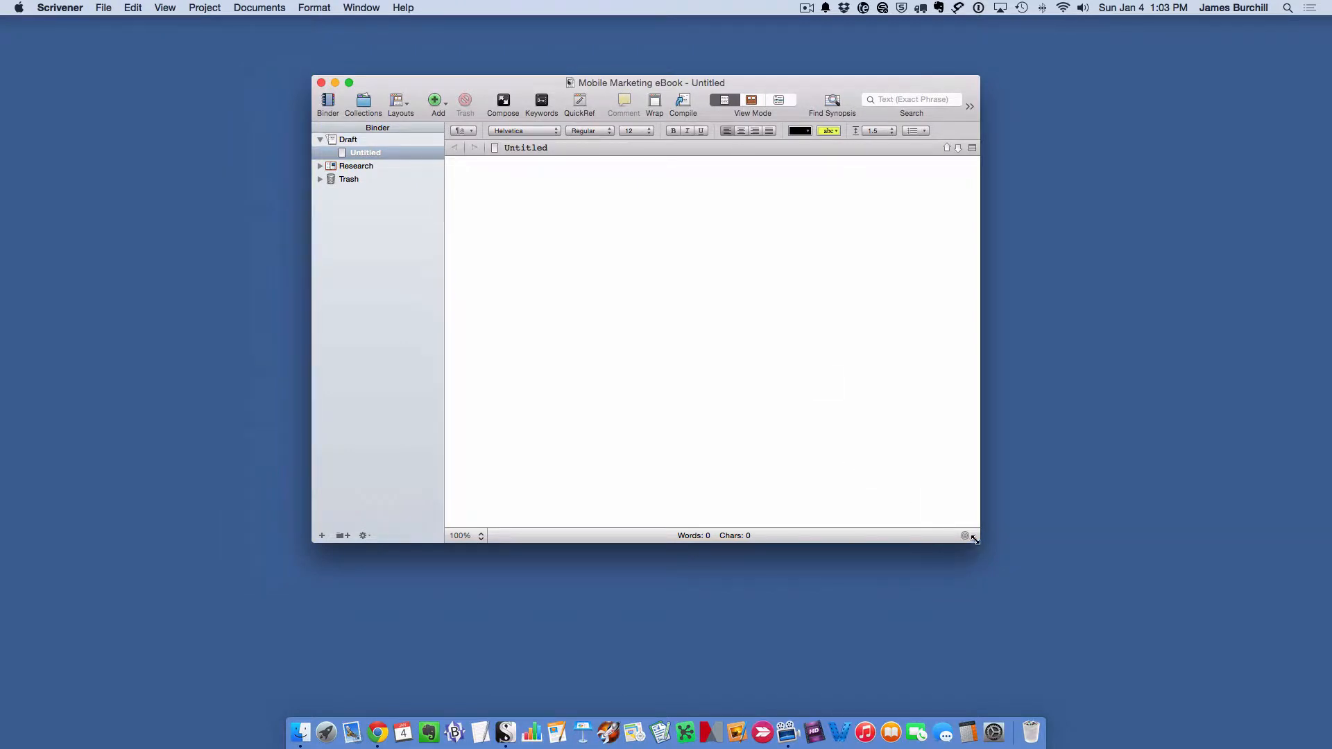
pyautogui.moveTo(978, 541); pyautogui.dragTo(1040, 598)
pyautogui.moveTo(814, 82); pyautogui.dragTo(801, 94)
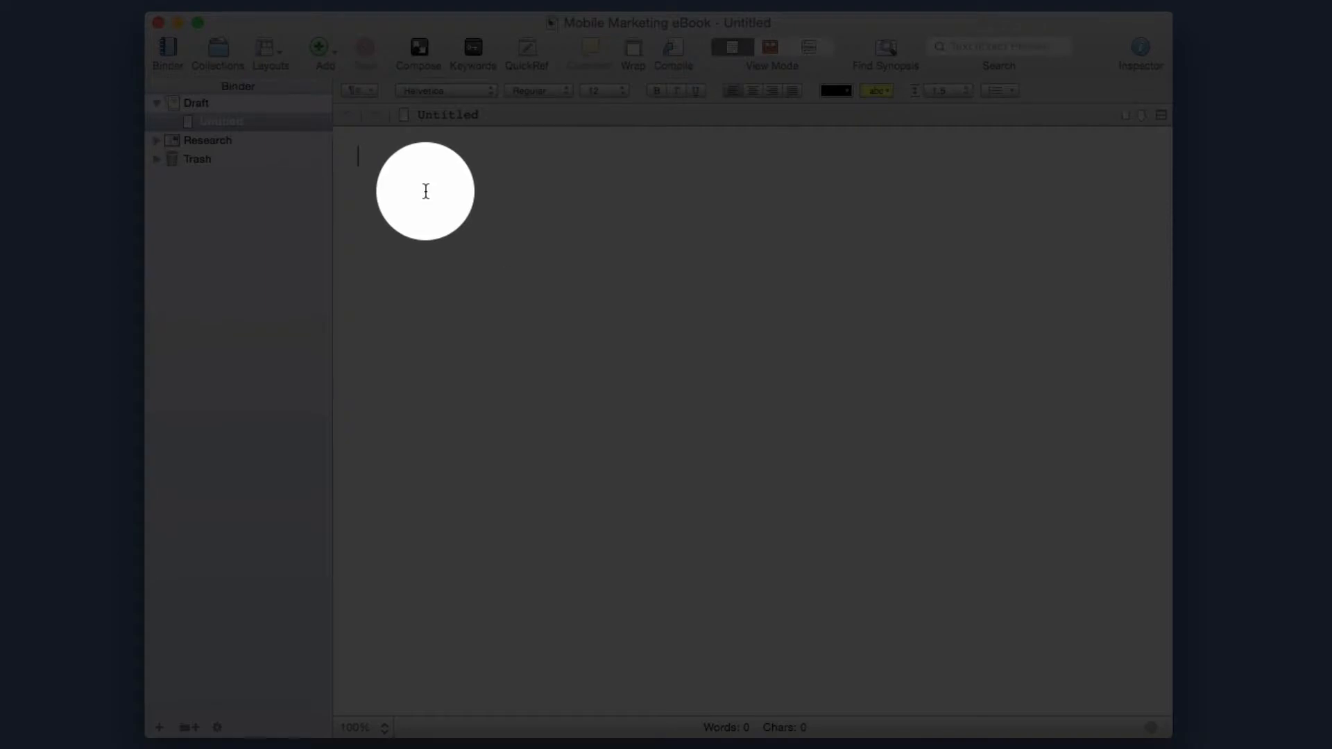
# Write "This is my first piece of content." in the untitled document of the Draft folder
pyautogui.write('This is my')
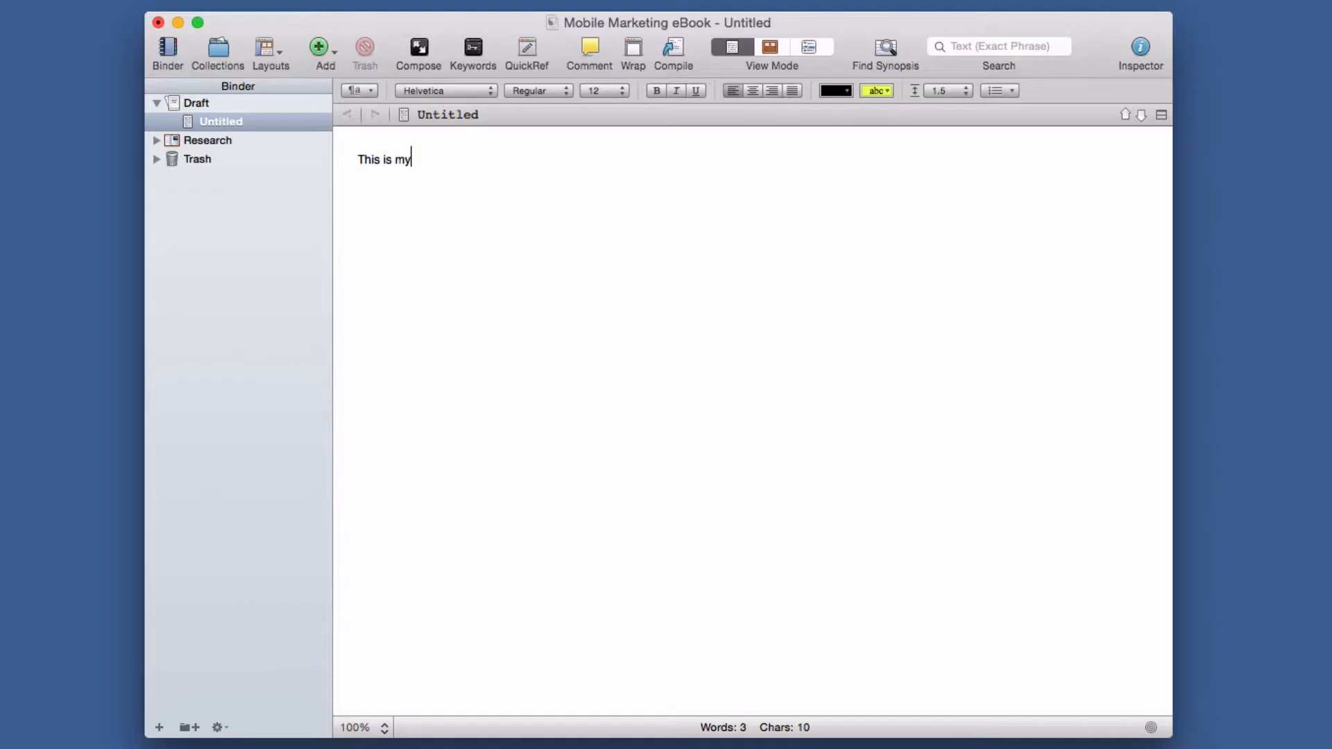
pyautogui.write(' first piece of content.')
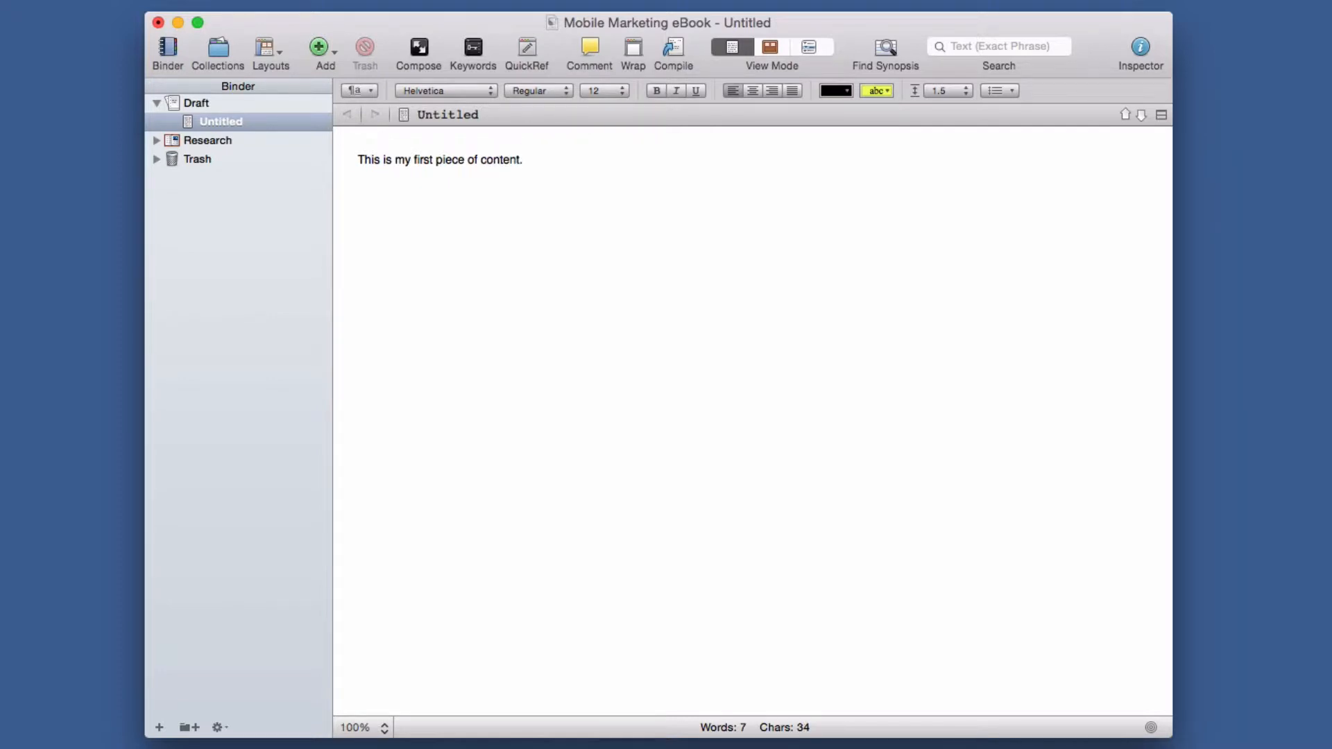
pyautogui.click(253, 214)
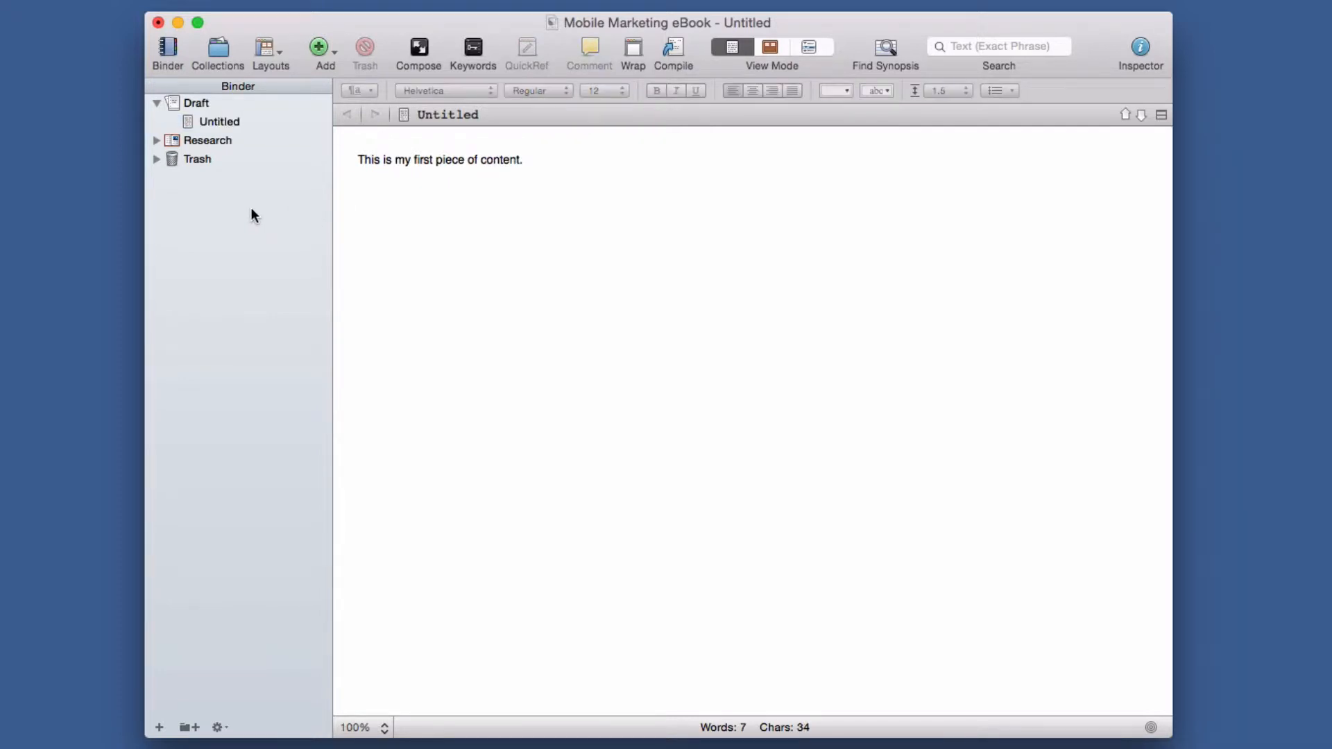
# Rename the untitled document as "First Content"
pyautogui.click(477, 116)
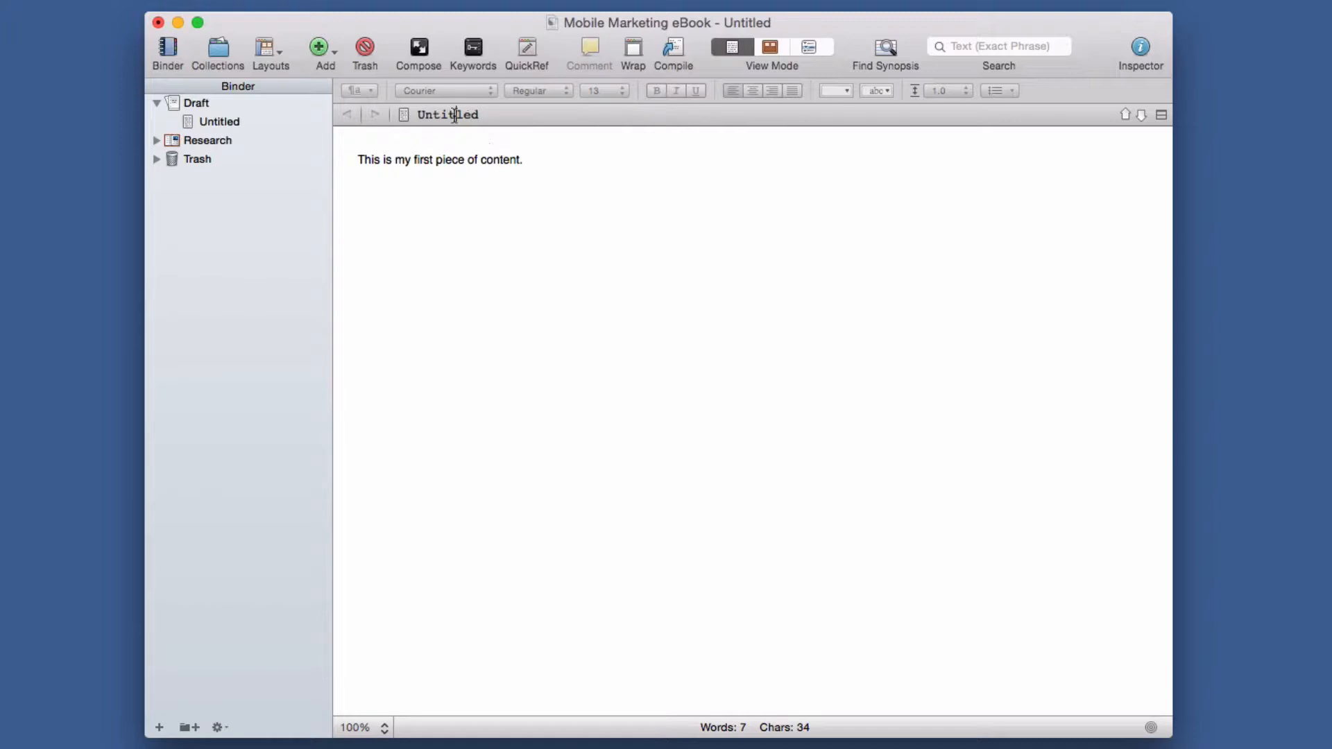
pyautogui.doubleClick(455, 114)
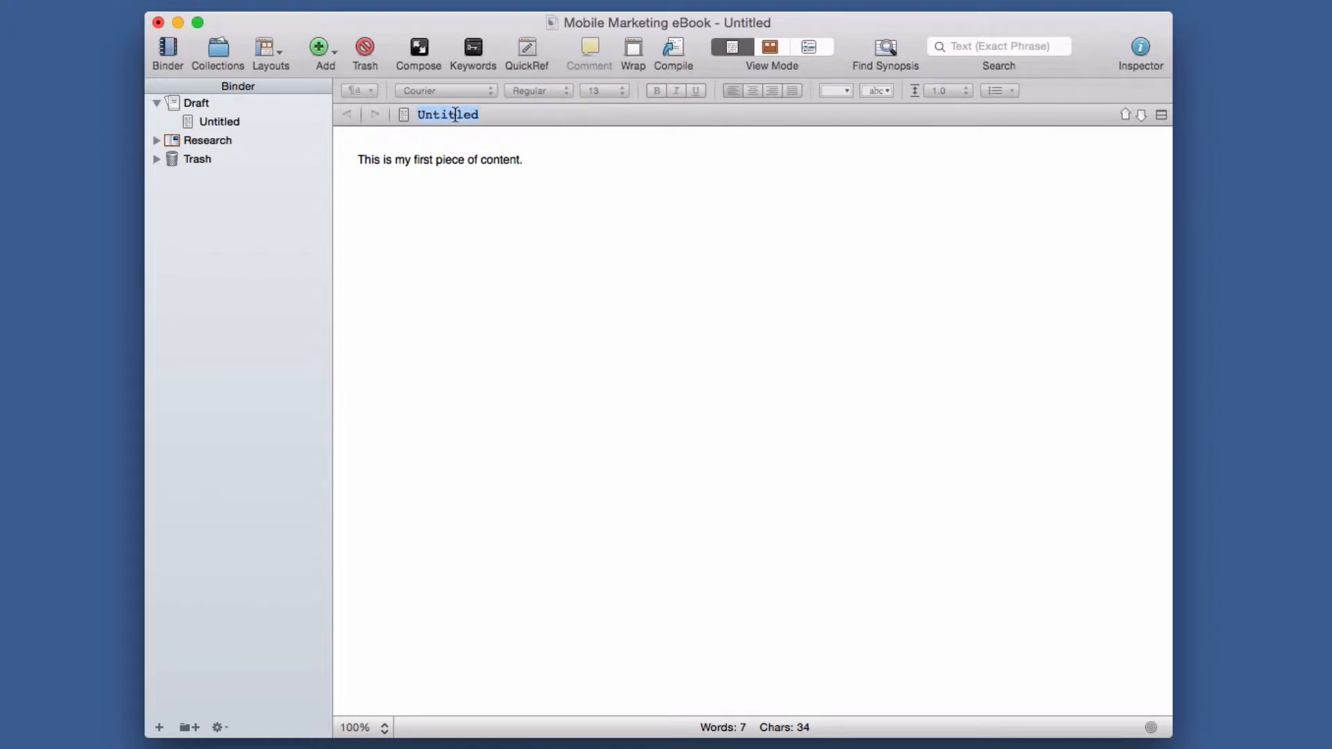
pyautogui.write('First ')
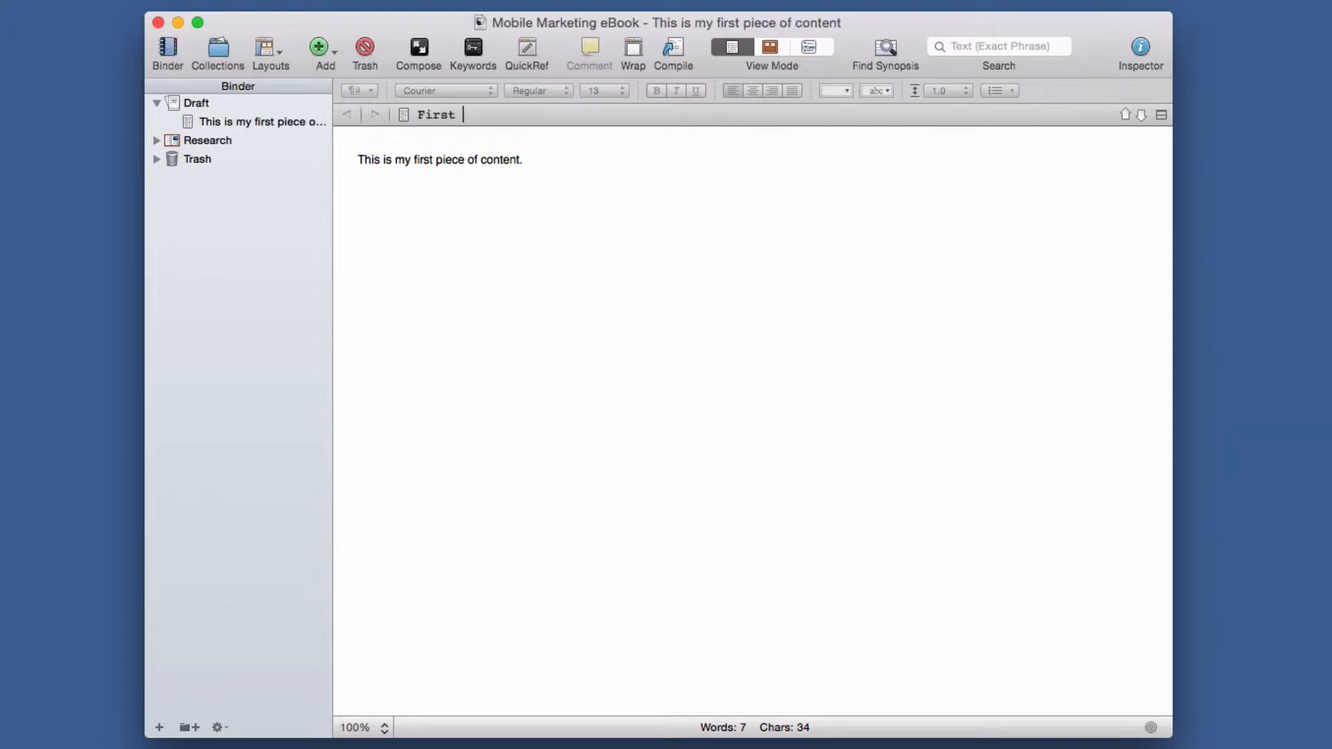
pyautogui.write('Content')
pyautogui.press('Return')
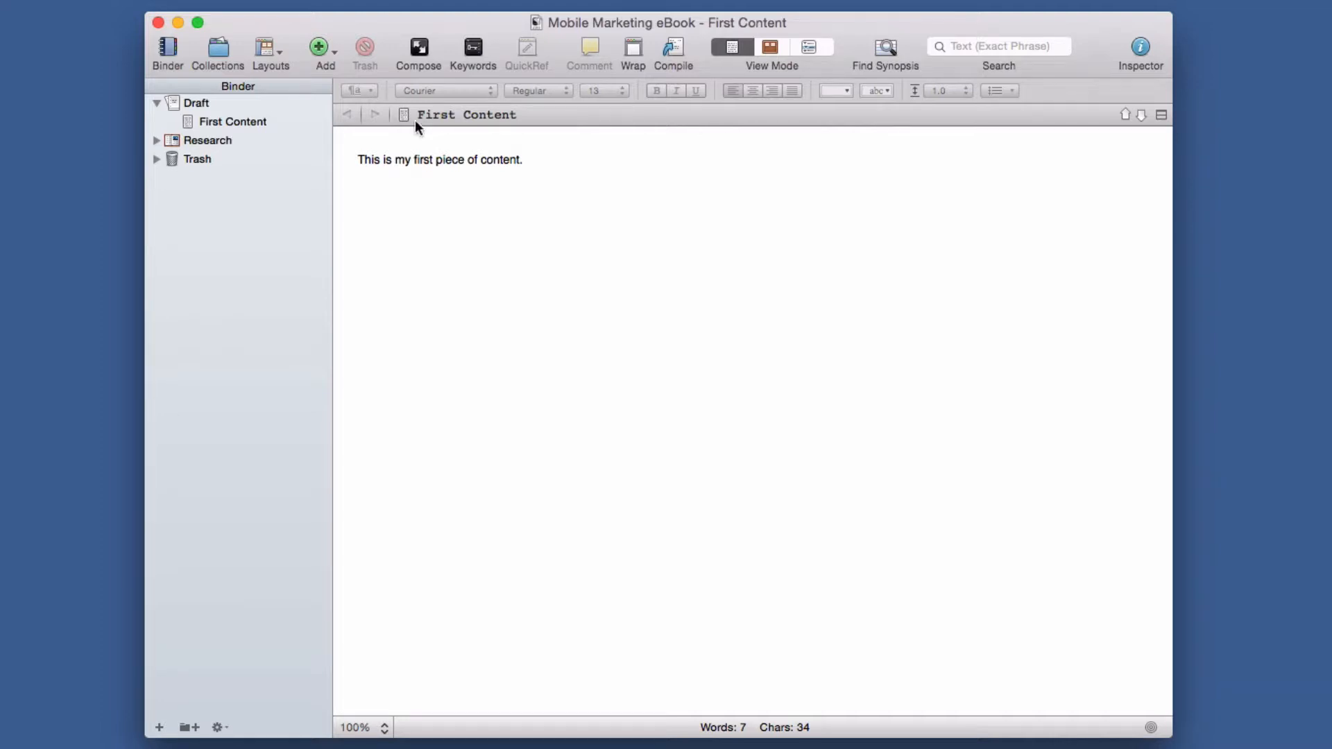
# Add a new untitled text document and move it into the Draft folder above First Content
pyautogui.click(321, 50)
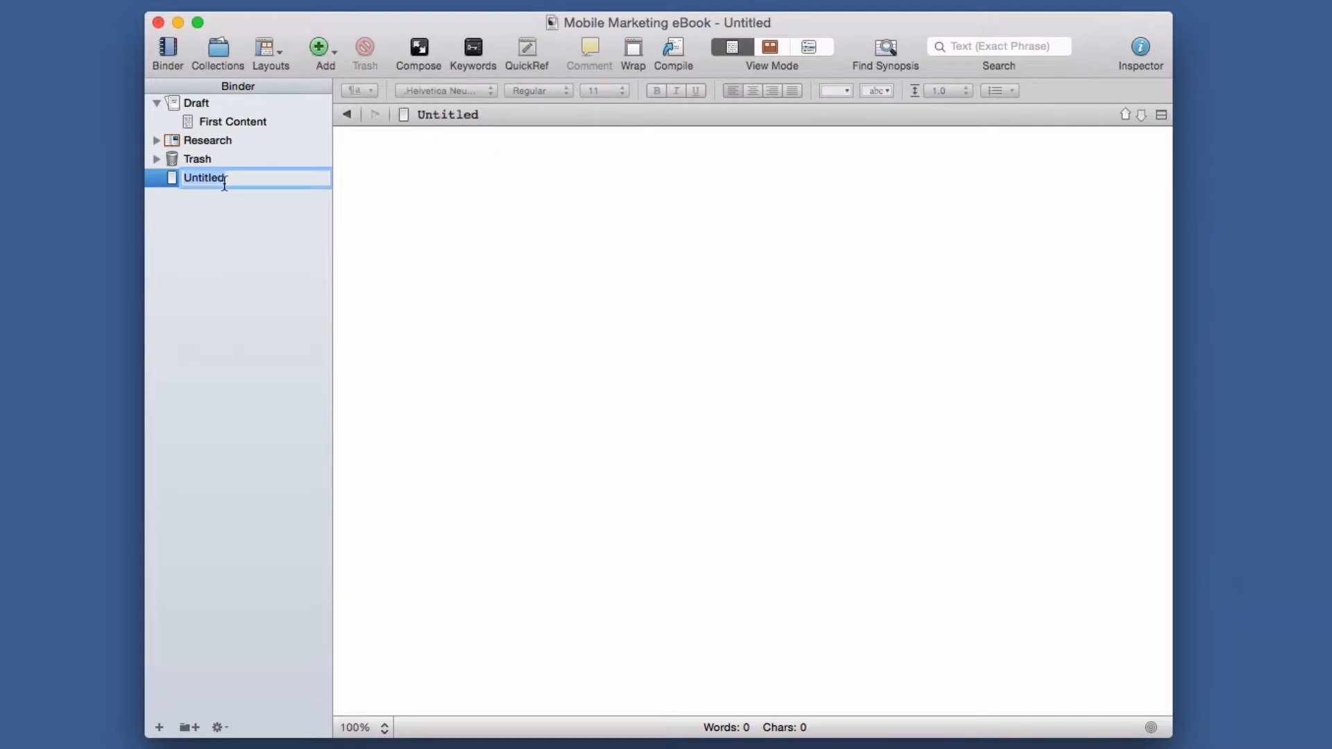
pyautogui.click(218, 224)
pyautogui.moveTo(195, 179); pyautogui.dragTo(208, 123)
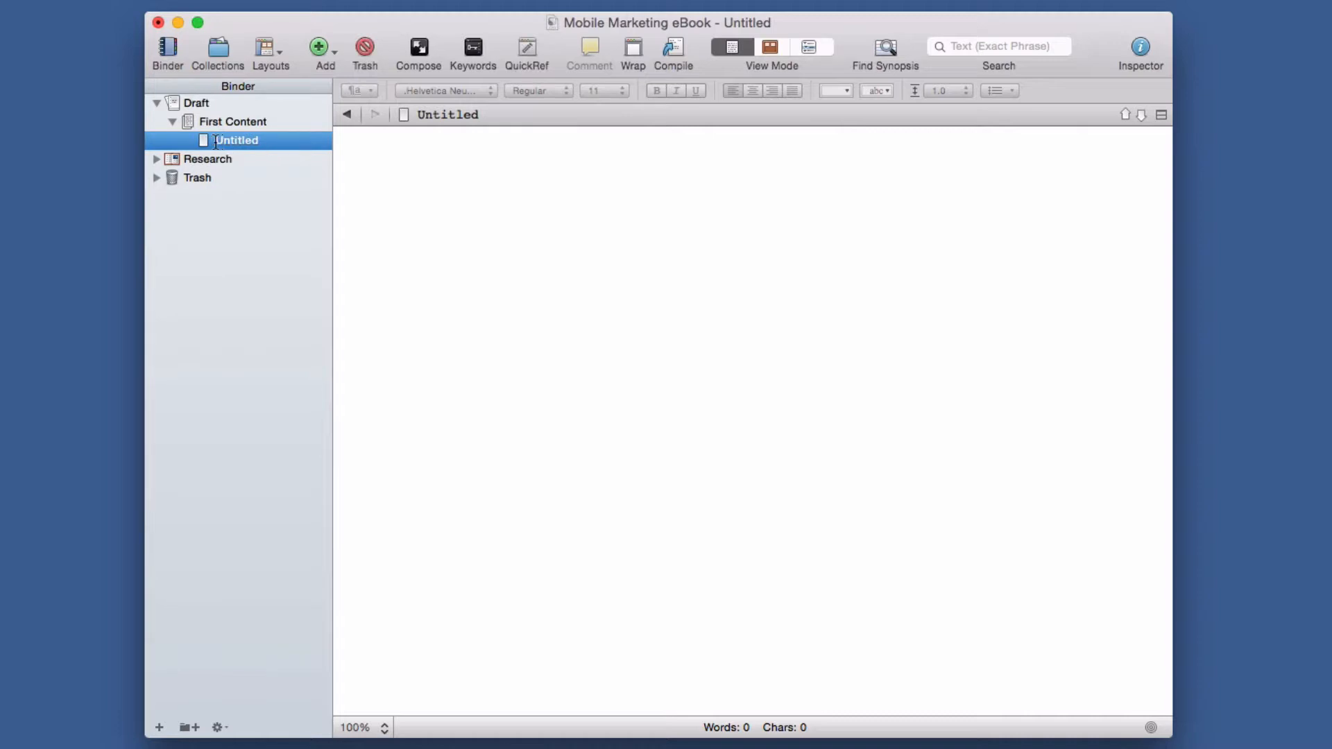
pyautogui.doubleClick(213, 144)
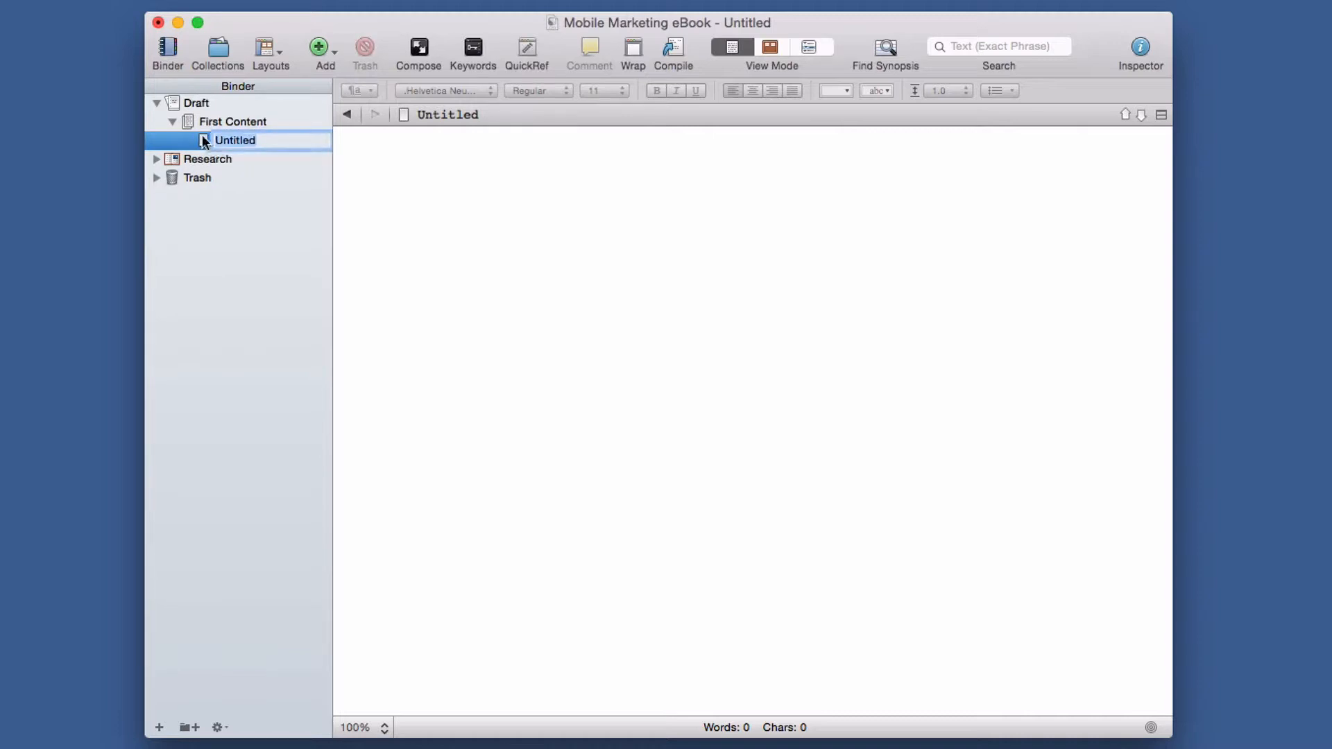
pyautogui.click(218, 177)
pyautogui.moveTo(208, 140); pyautogui.dragTo(193, 109)
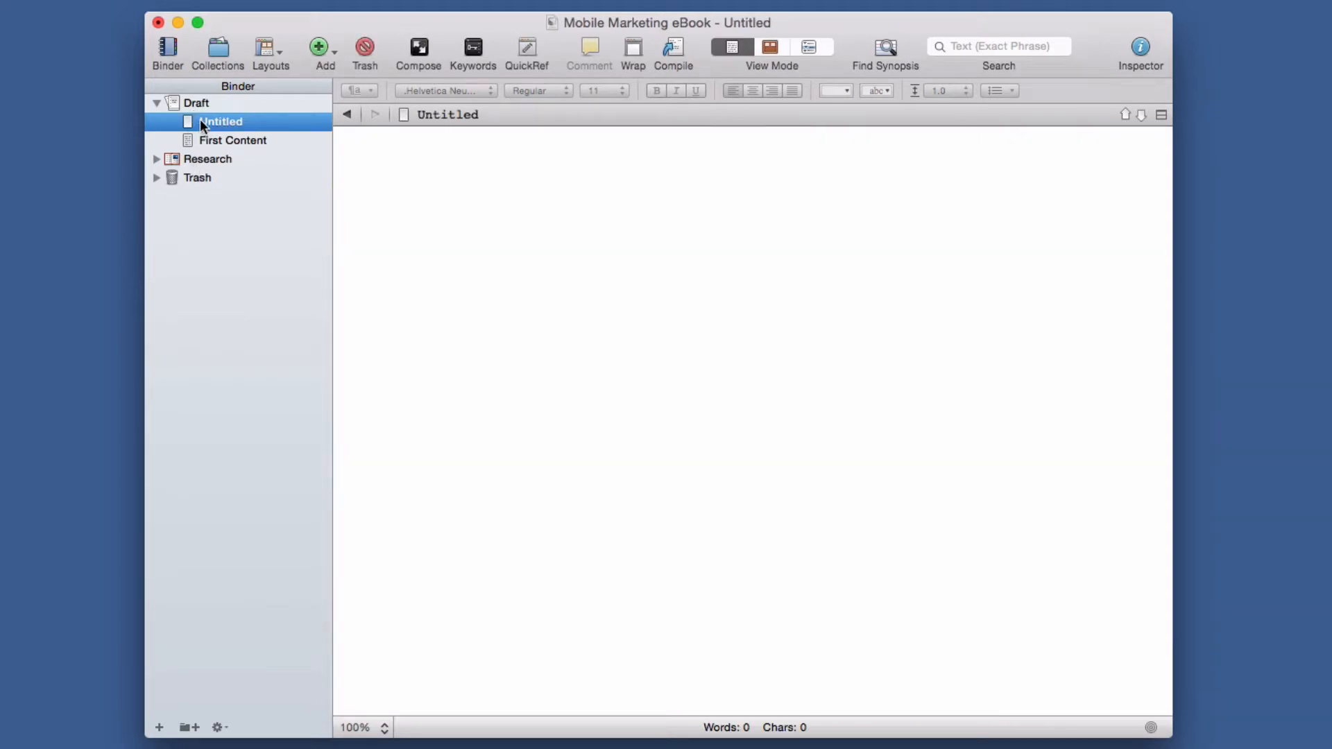
# Compare the Draft folder's contents in the corkboard, outline and combined text views
pyautogui.click(201, 102)
pyautogui.click(210, 122)
pyautogui.click(201, 103)
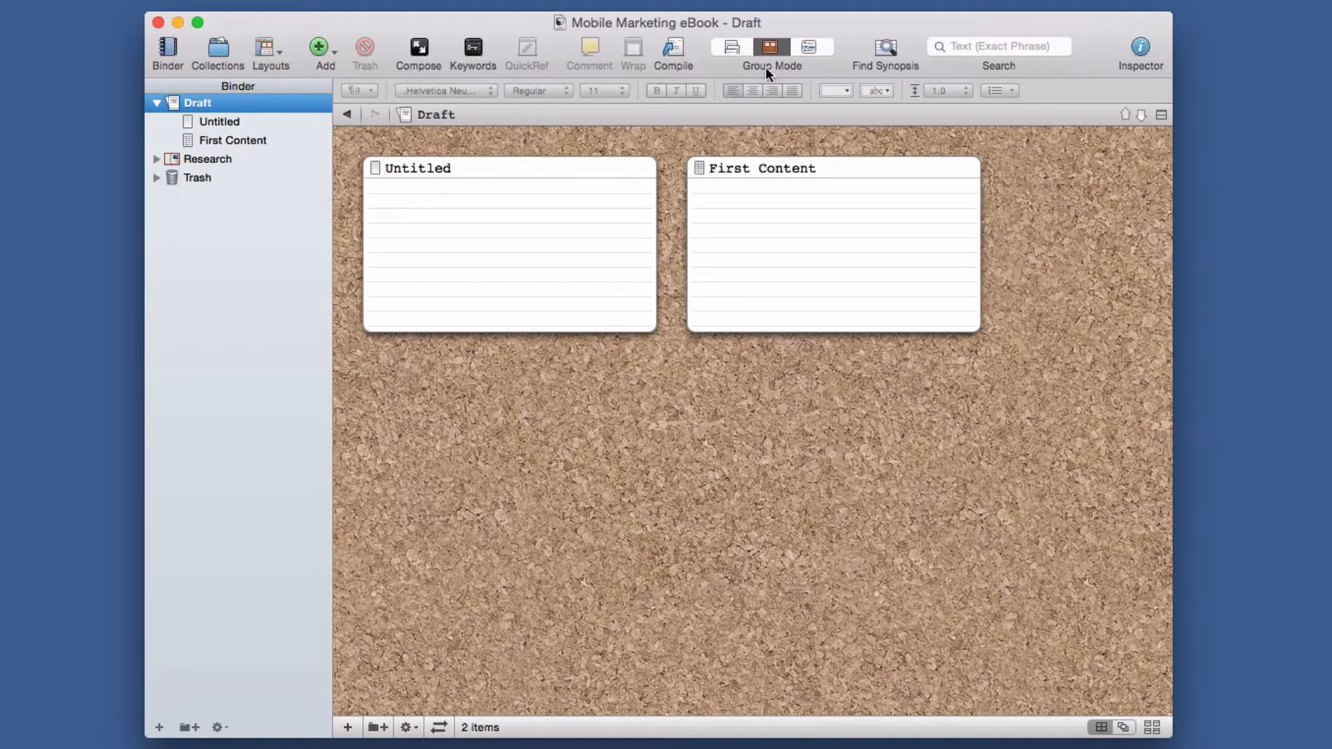
pyautogui.click(732, 48)
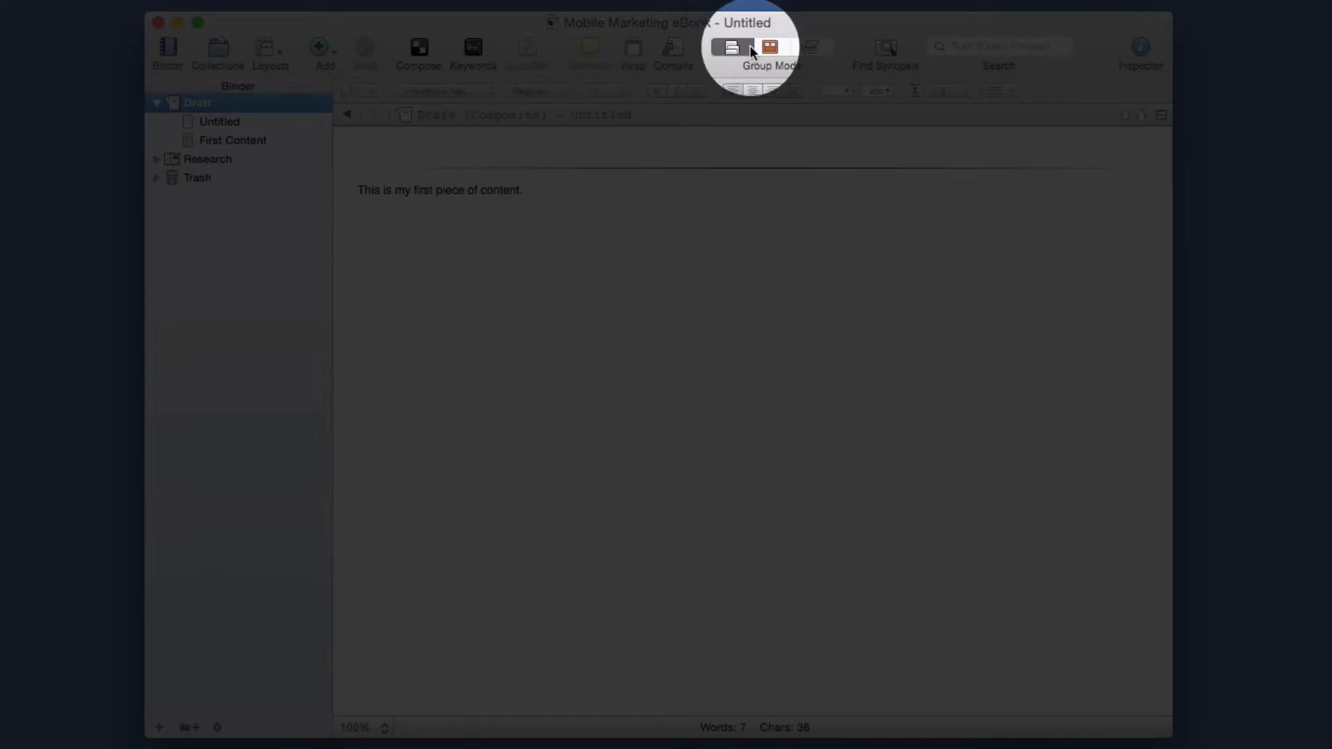
pyautogui.click(807, 46)
pyautogui.click(732, 47)
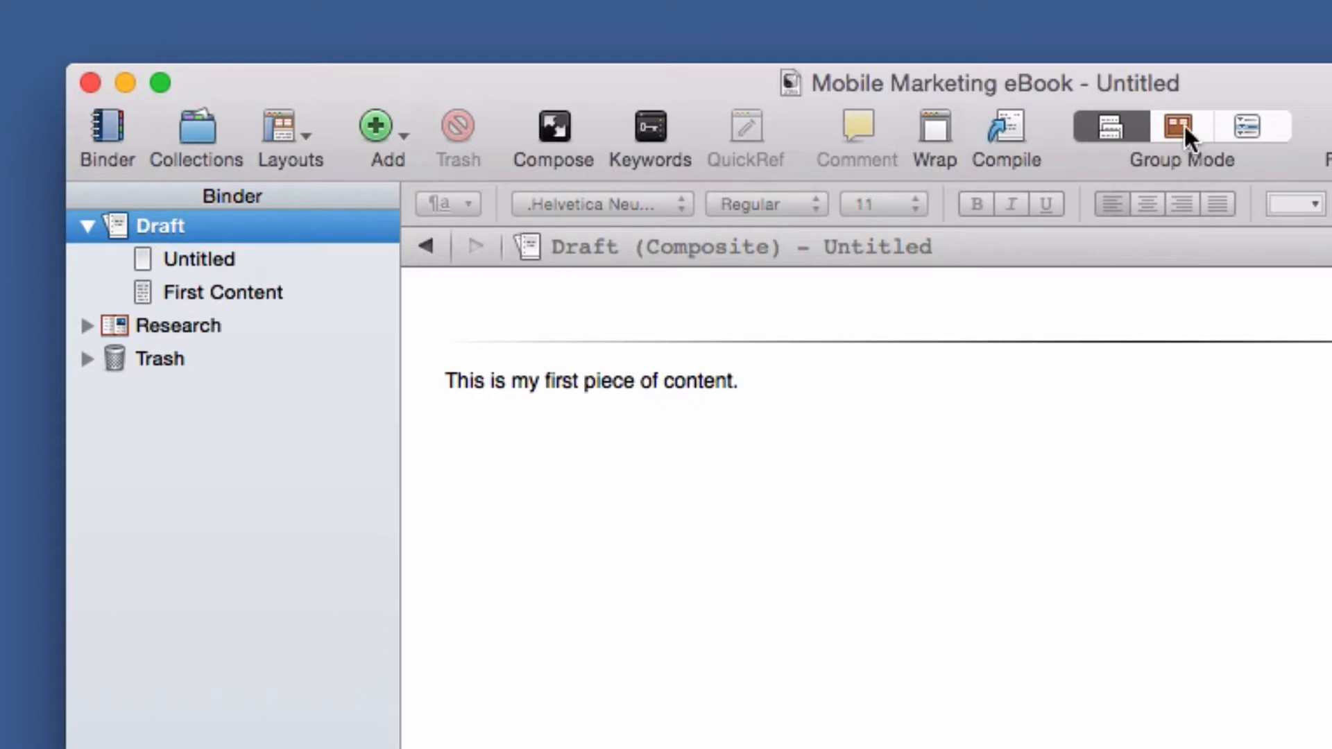
pyautogui.click(1177, 124)
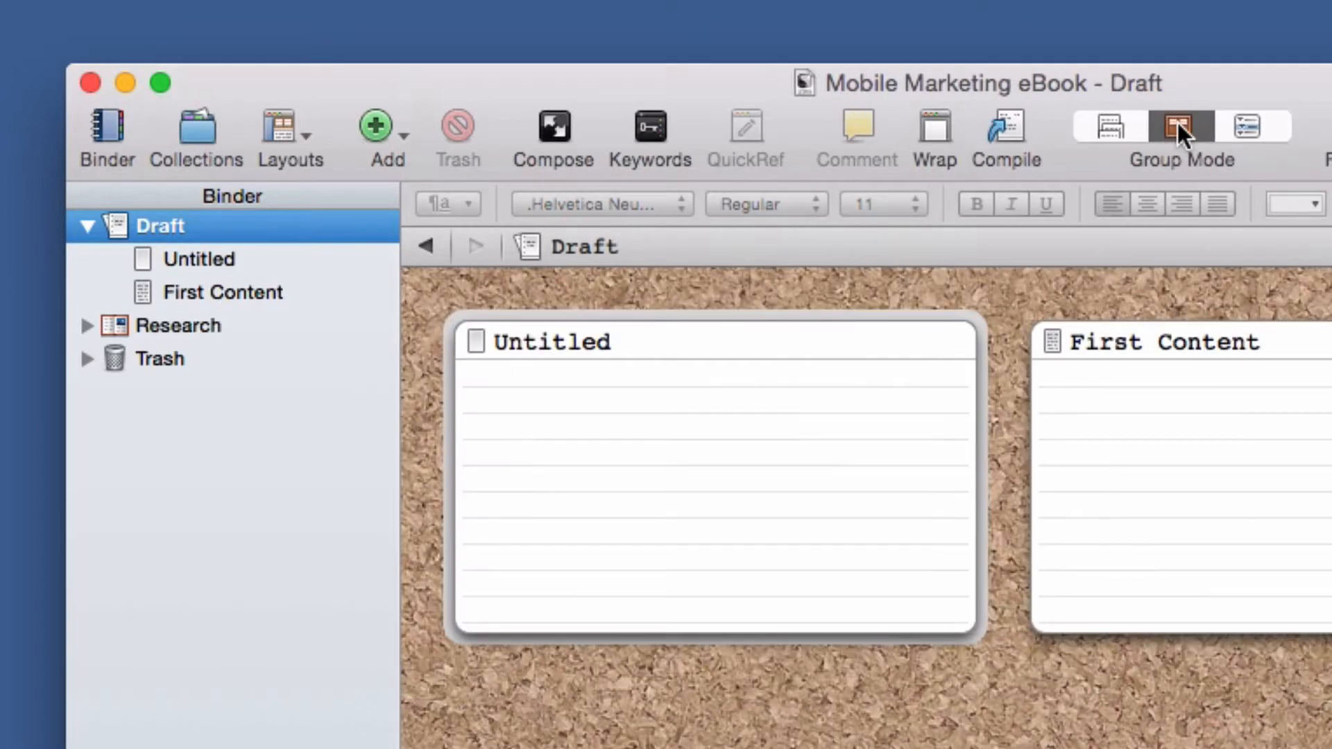
pyautogui.click(1126, 128)
# View the untitled document and First Content individually in the editor
pyautogui.click(190, 258)
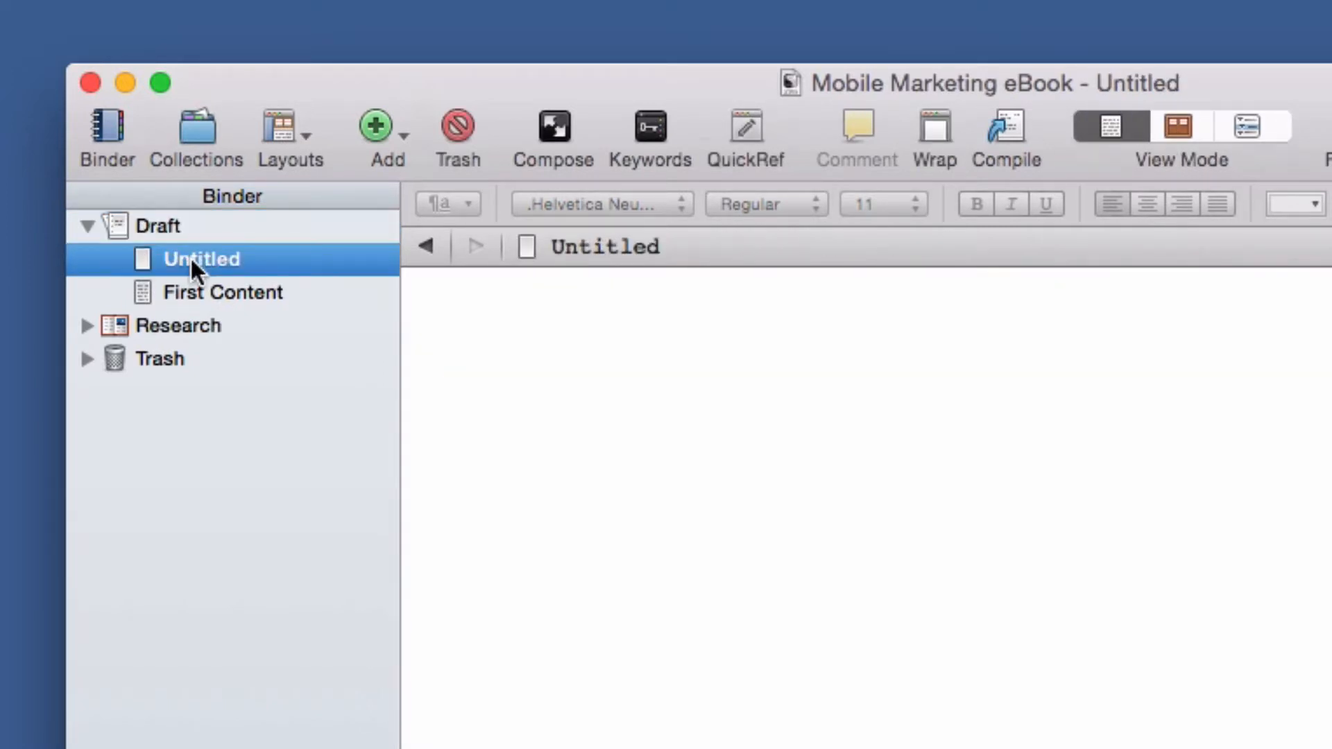
pyautogui.click(947, 462)
pyautogui.click(194, 289)
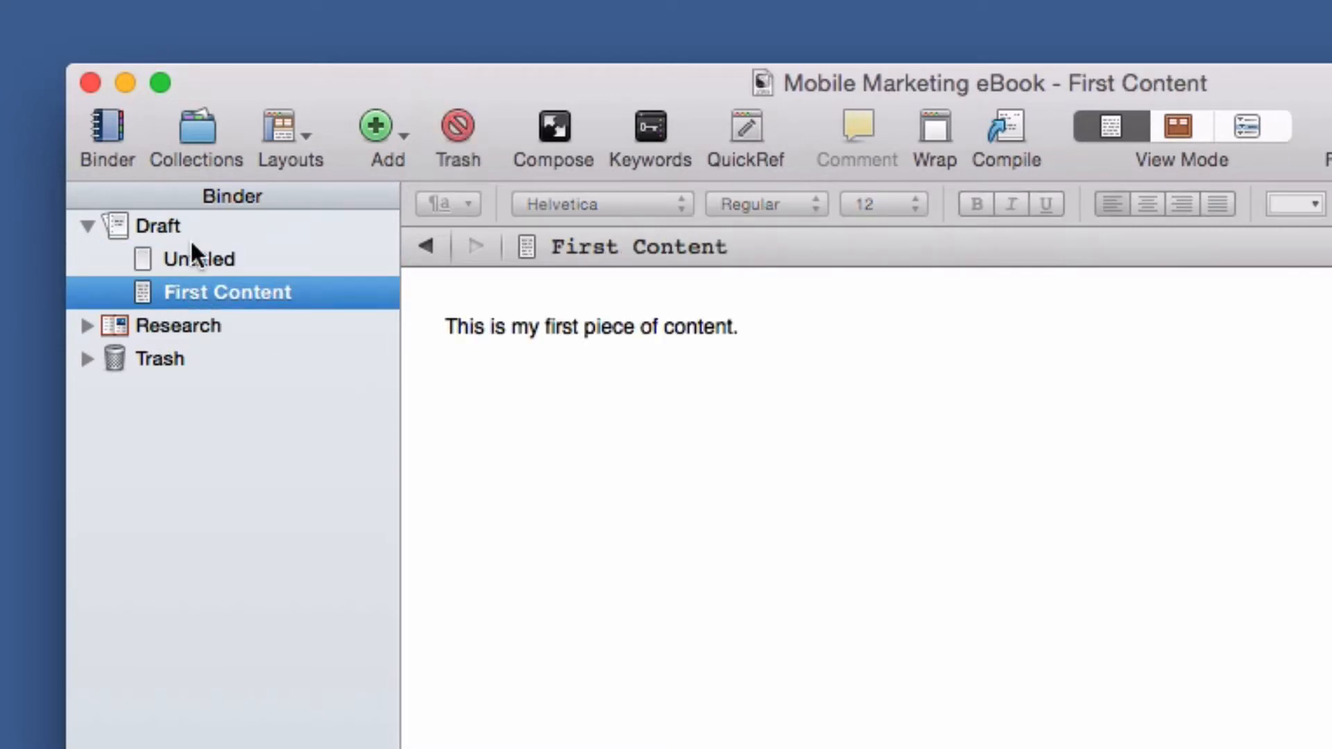
# Add a document below the untitled one, write "Dummy words" in it and title it "Apple"
pyautogui.click(223, 258)
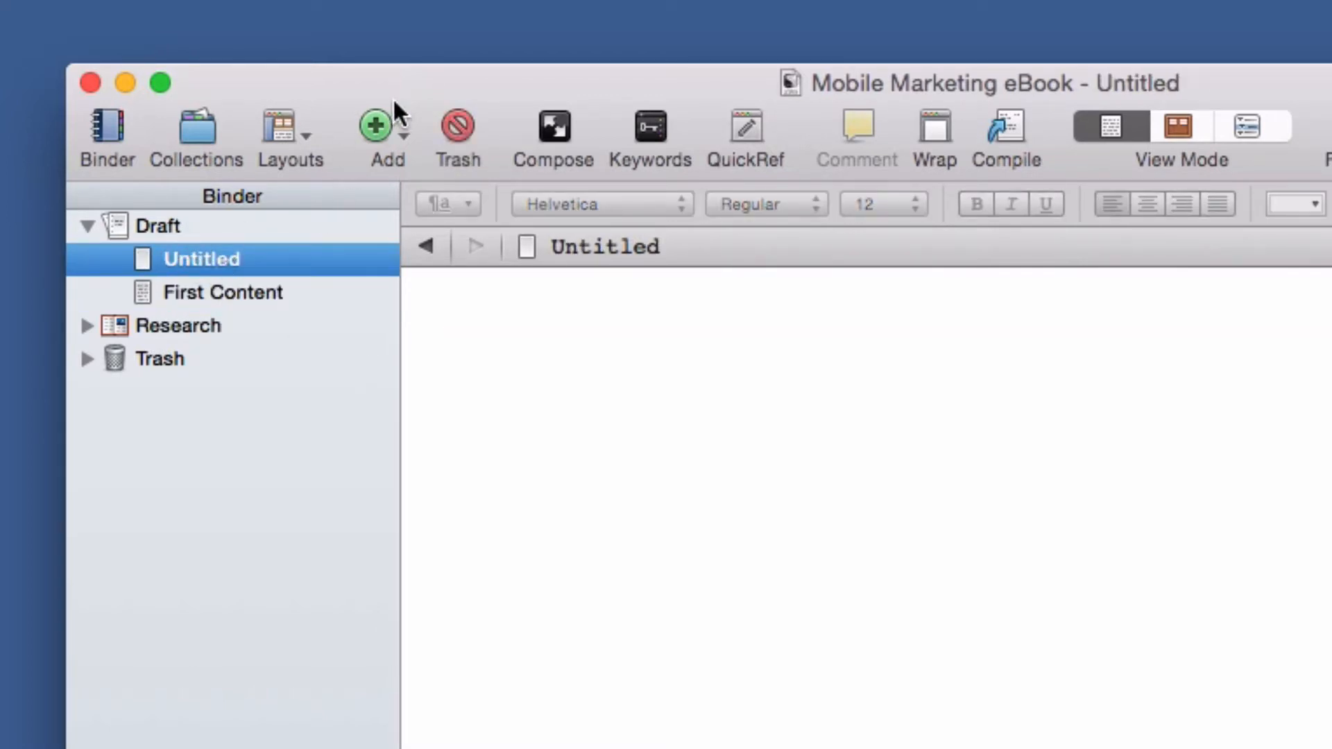
pyautogui.click(374, 128)
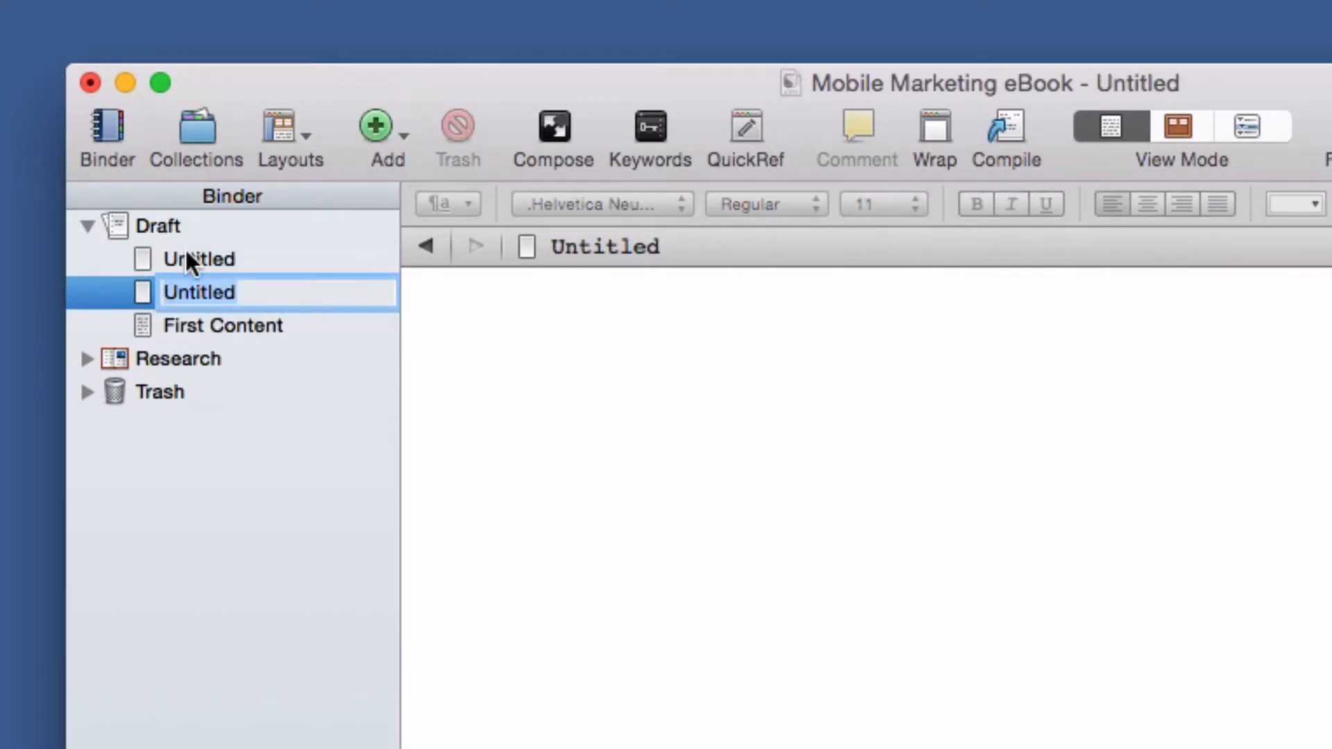
pyautogui.click(592, 323)
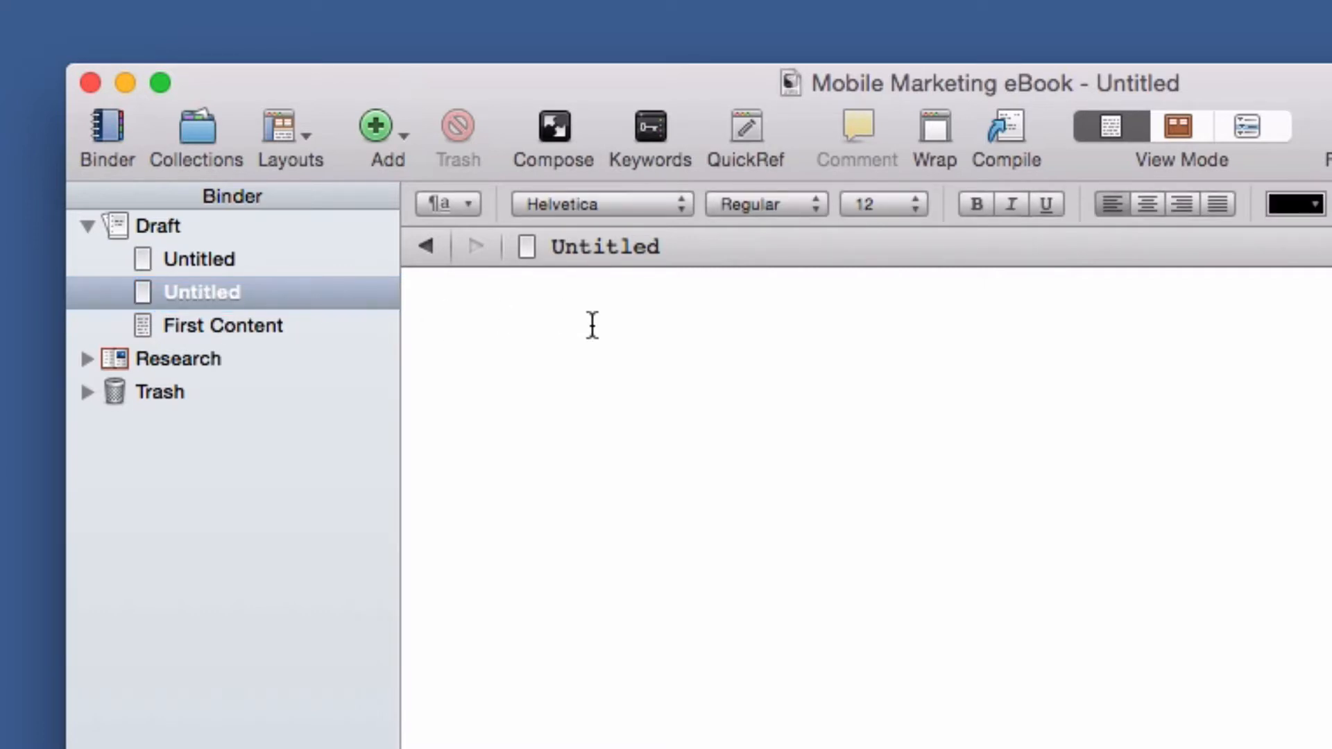
pyautogui.write('Dumm')
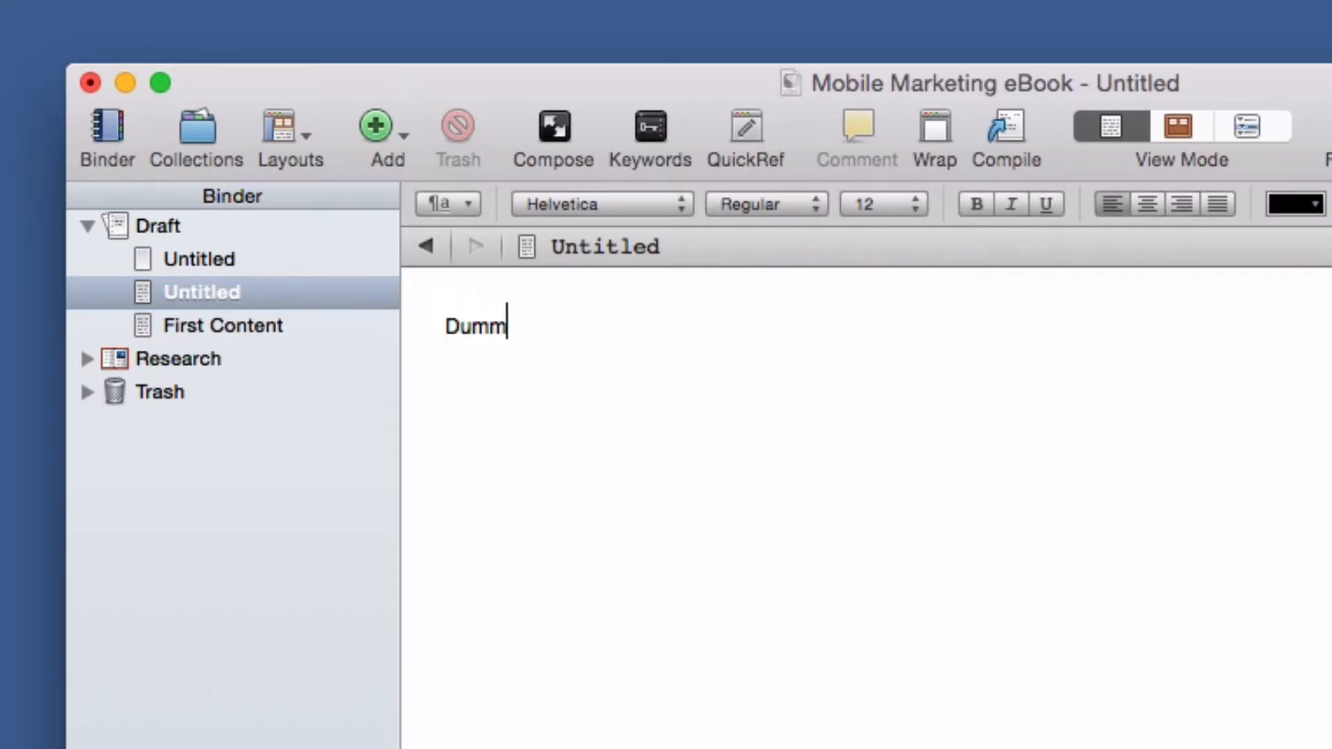
pyautogui.write('y words')
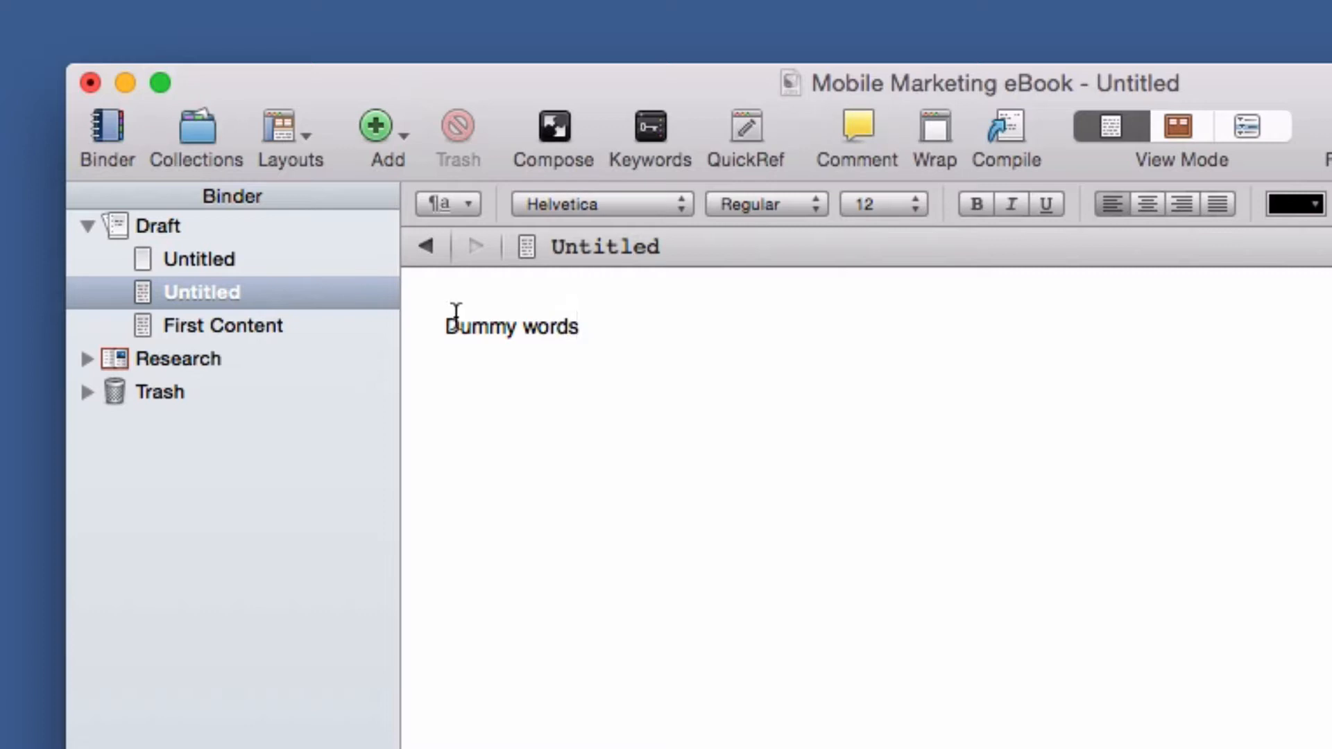
pyautogui.doubleClick(604, 248)
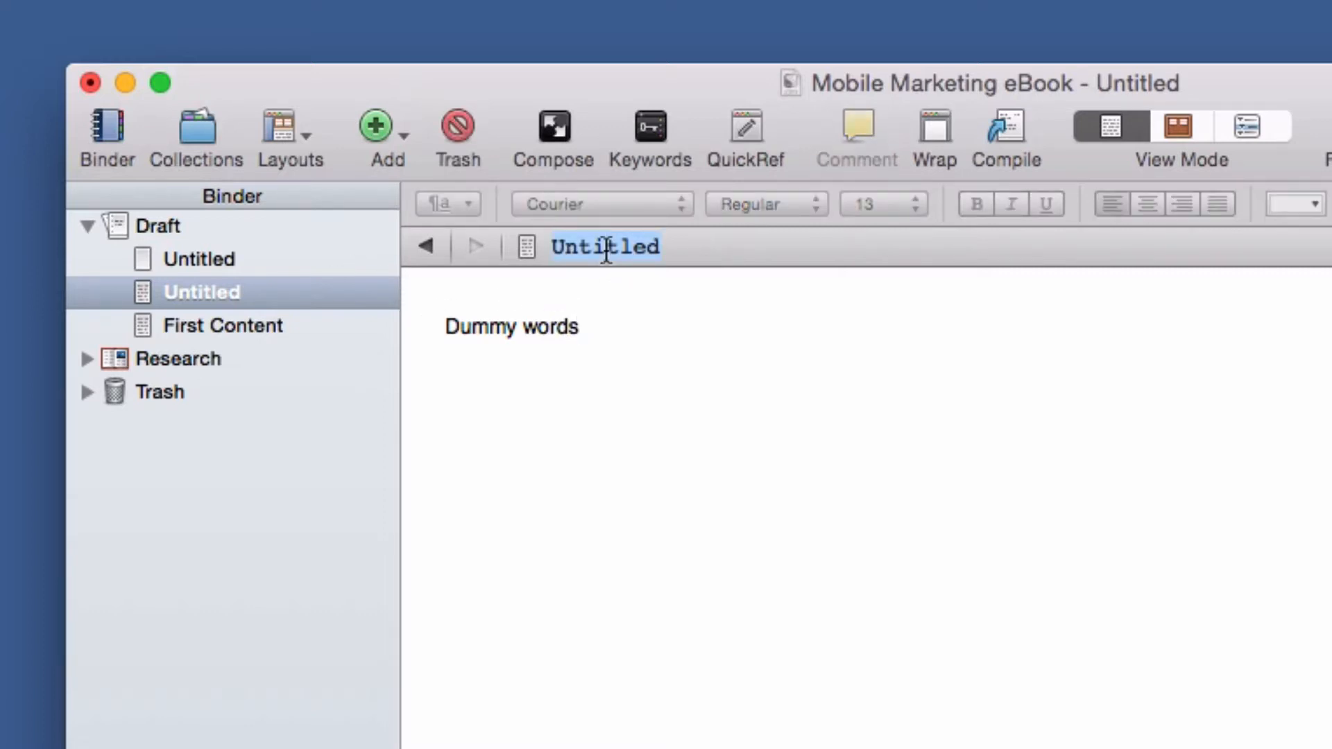
pyautogui.write('Apple')
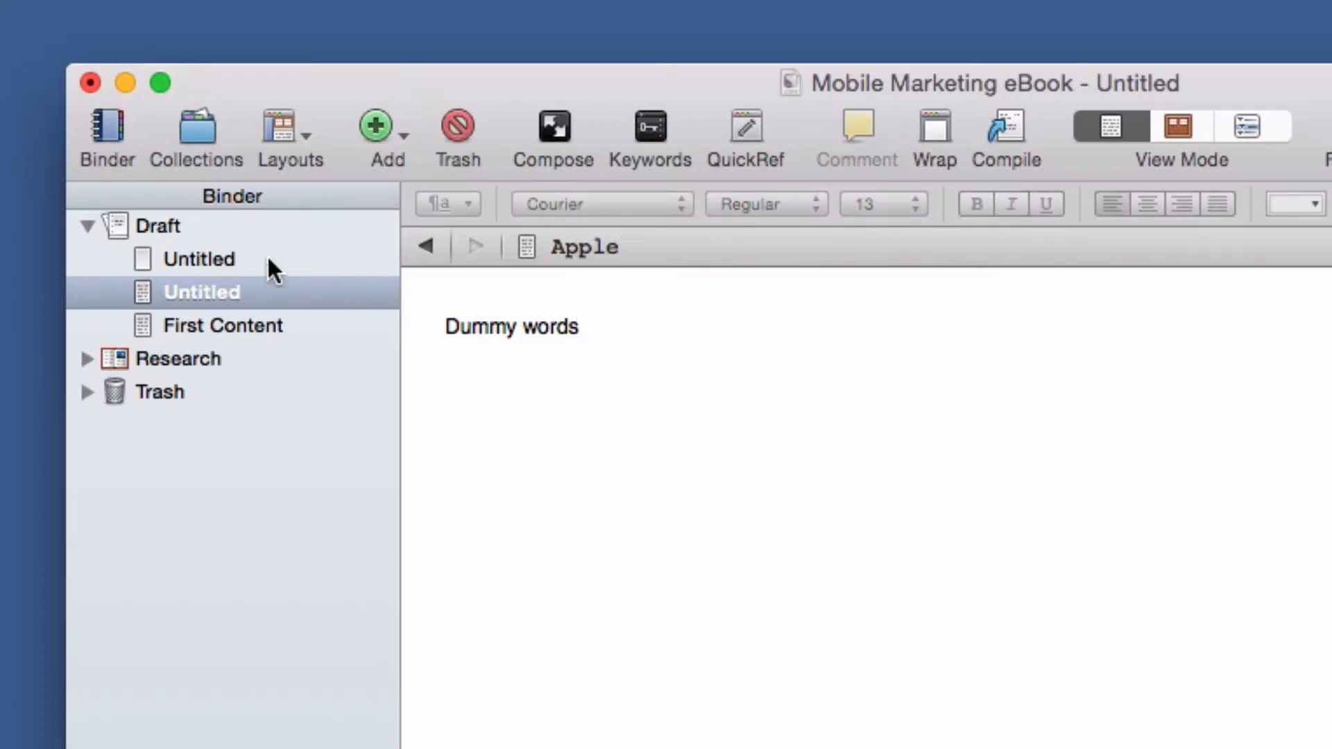
# Rename the untitled document above Apple in the Draft folder as "Orange"
pyautogui.click(207, 259)
pyautogui.click(208, 258)
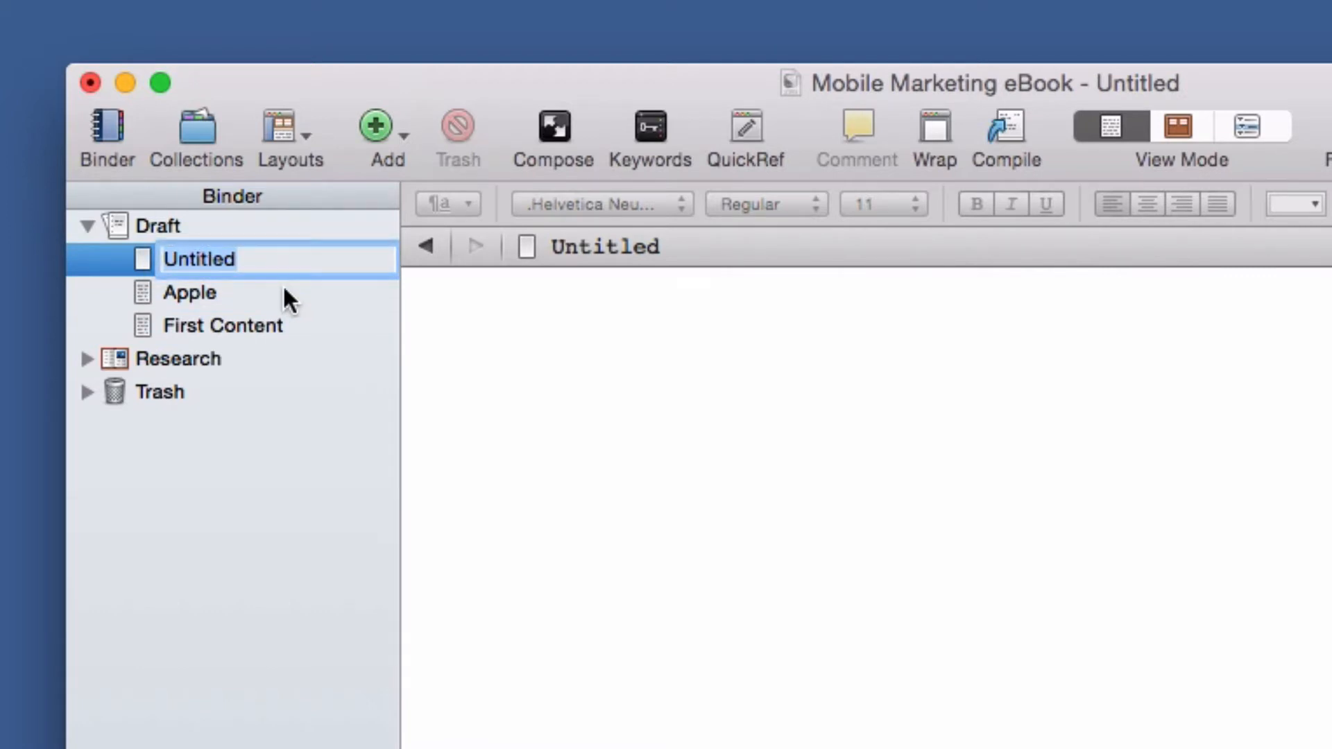
pyautogui.write('Orange')
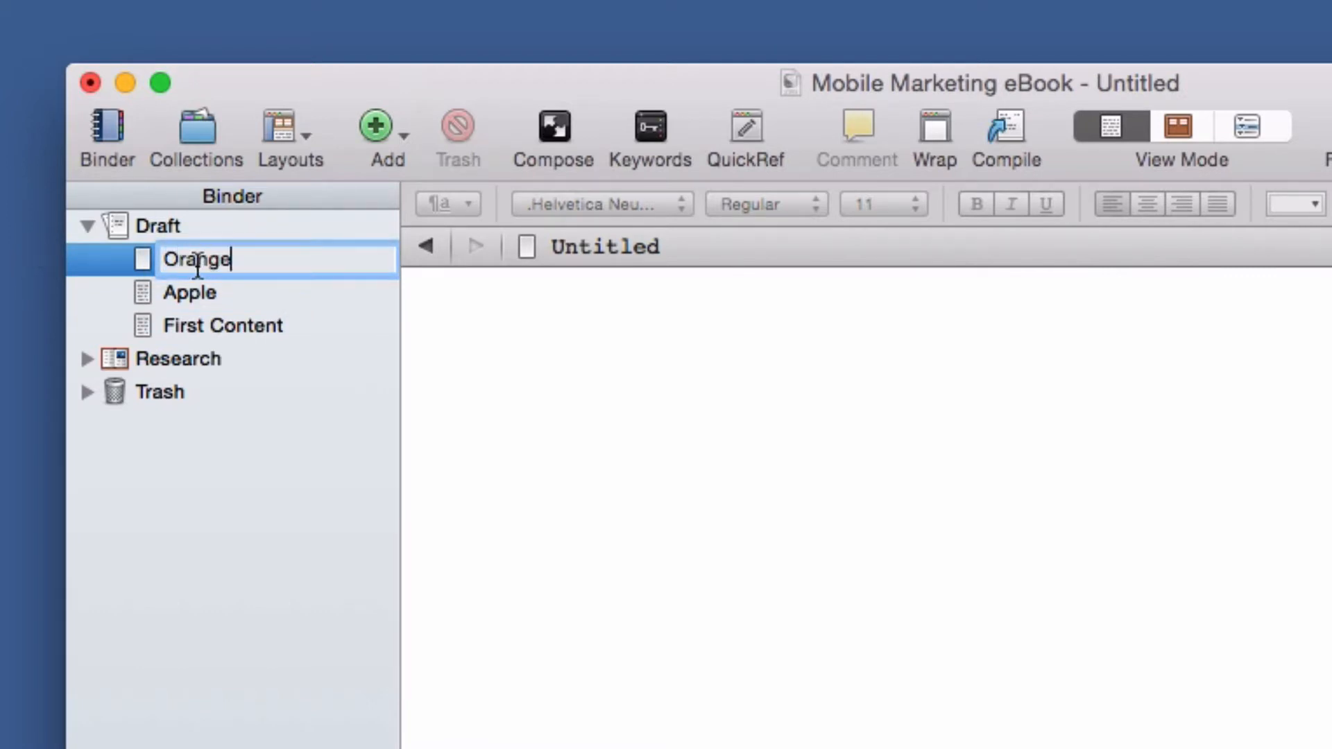
# Write "Hello my friend." in the Orange document
pyautogui.click(568, 383)
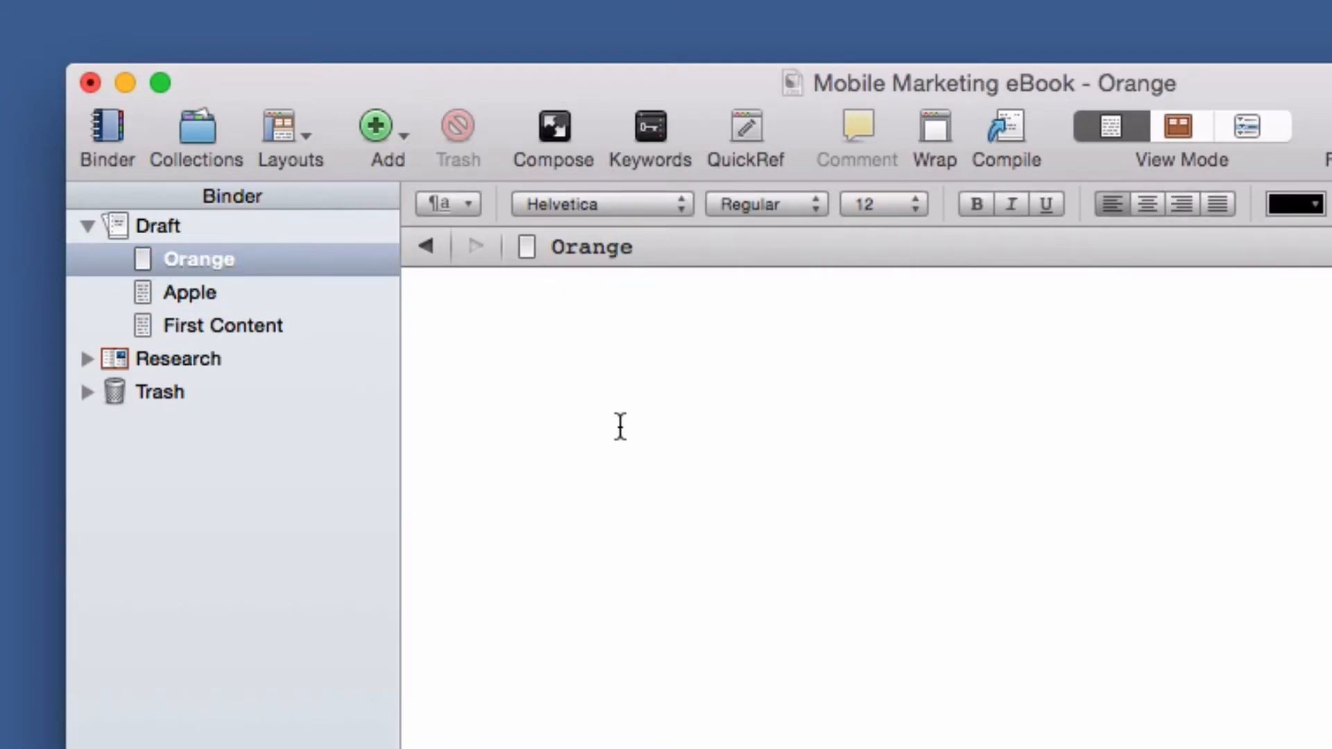
pyautogui.write('Hello my ')
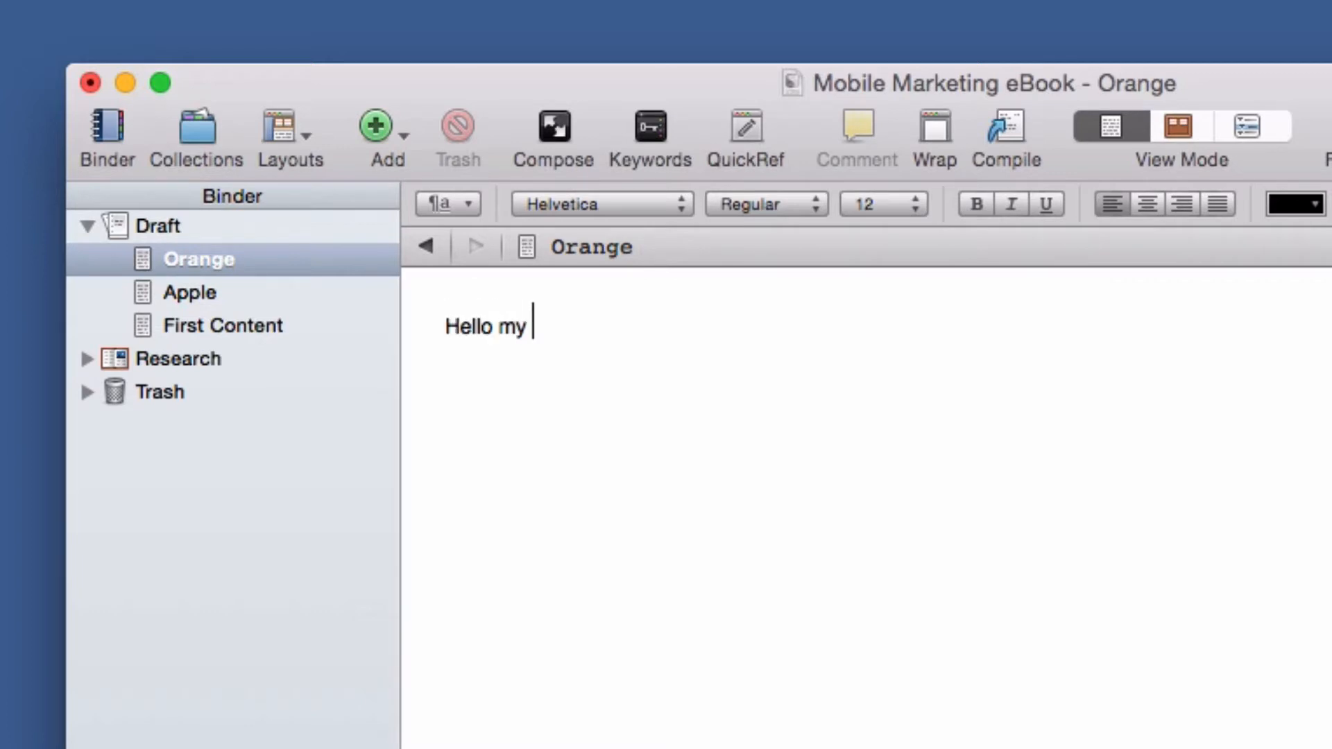
pyautogui.write('firen')
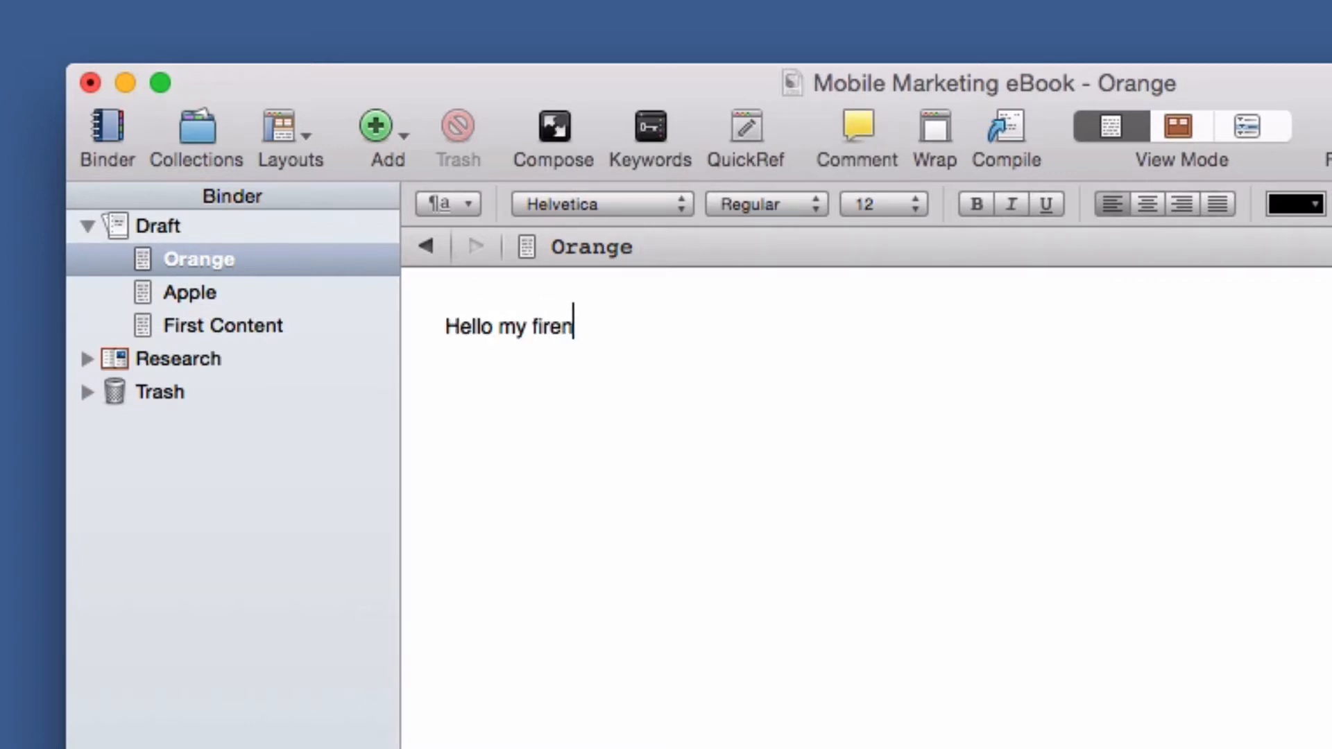
pyautogui.press('BackSpace')
pyautogui.press('BackSpace')
pyautogui.press('BackSpace')
pyautogui.write('riend.')
# View the Apple, First Content and Orange documents one by one, ending on Apple
pyautogui.click(197, 293)
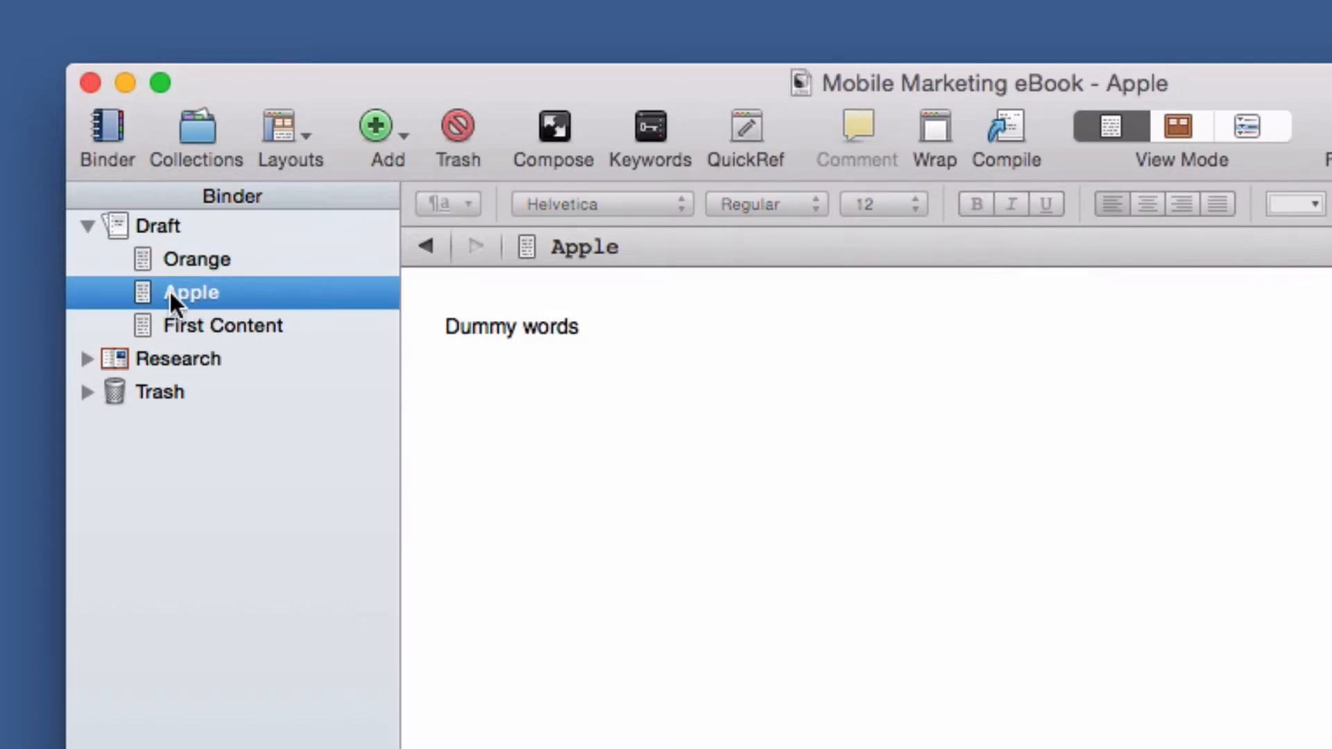
pyautogui.click(266, 326)
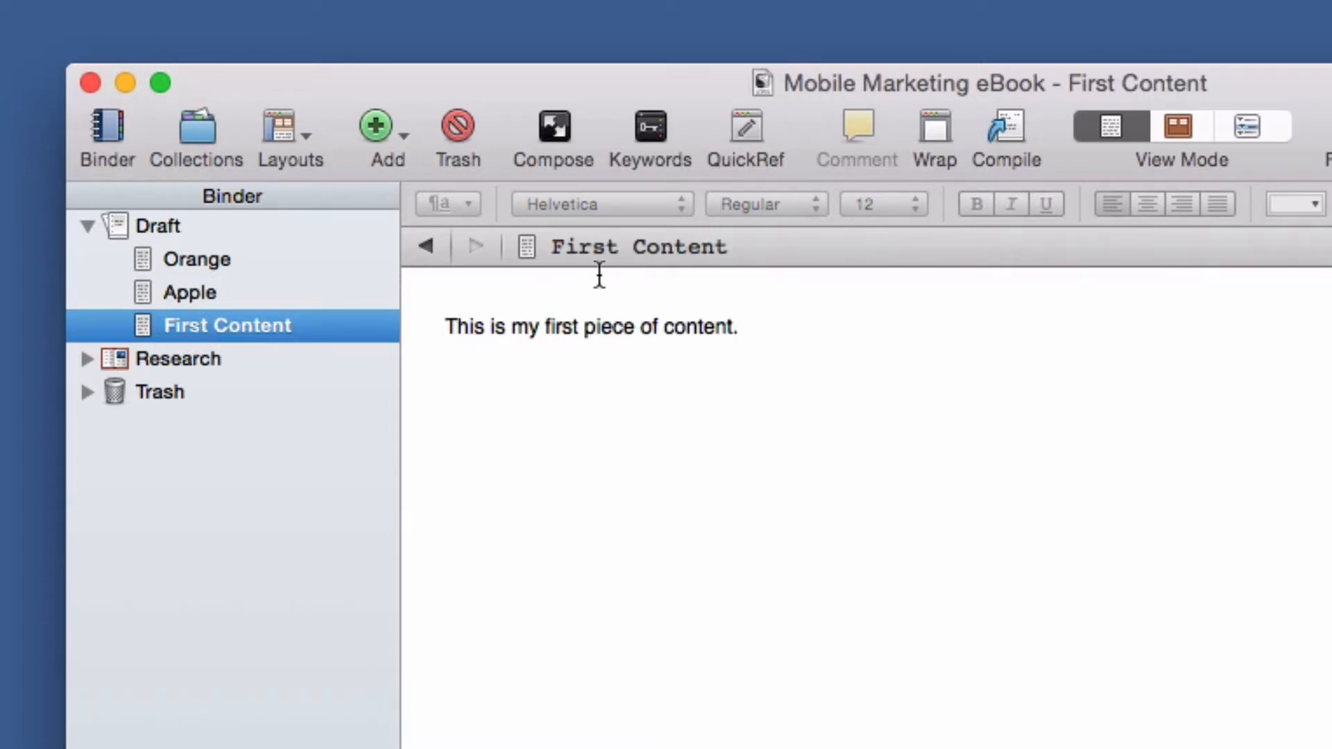
pyautogui.click(200, 267)
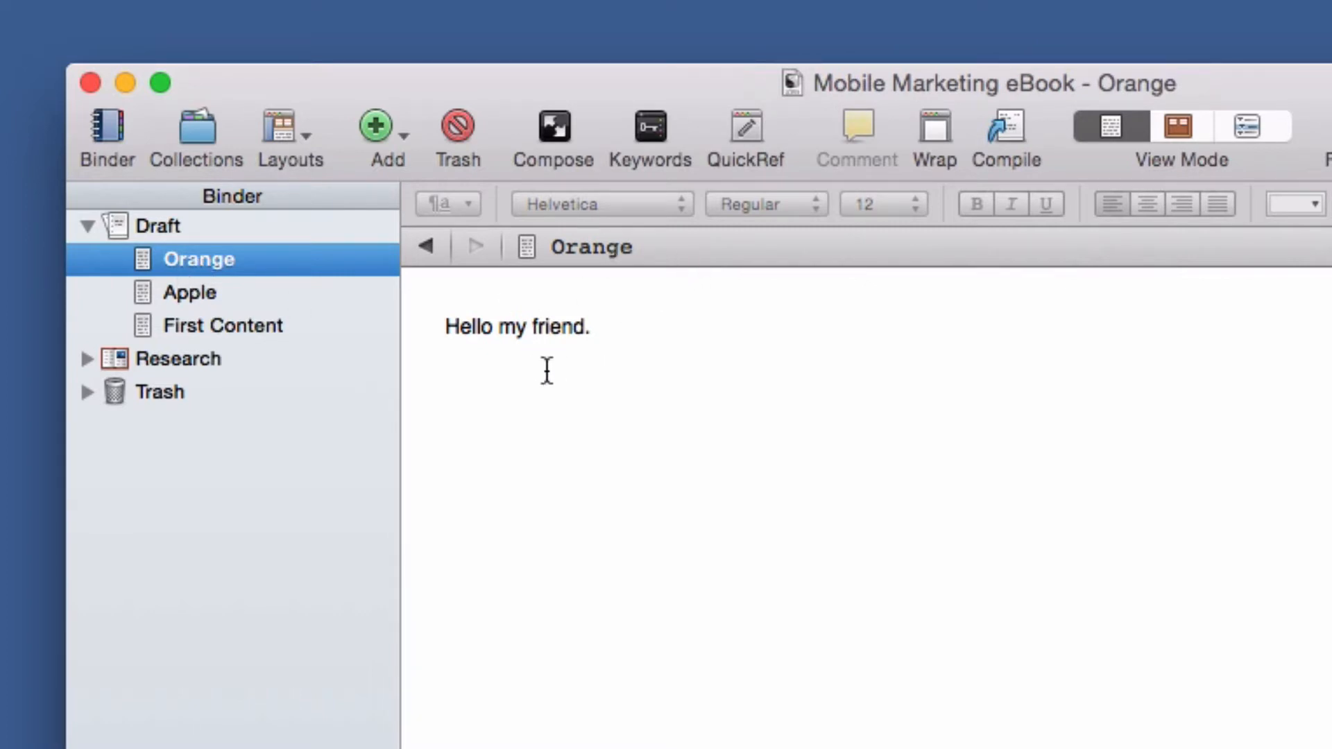
pyautogui.click(167, 286)
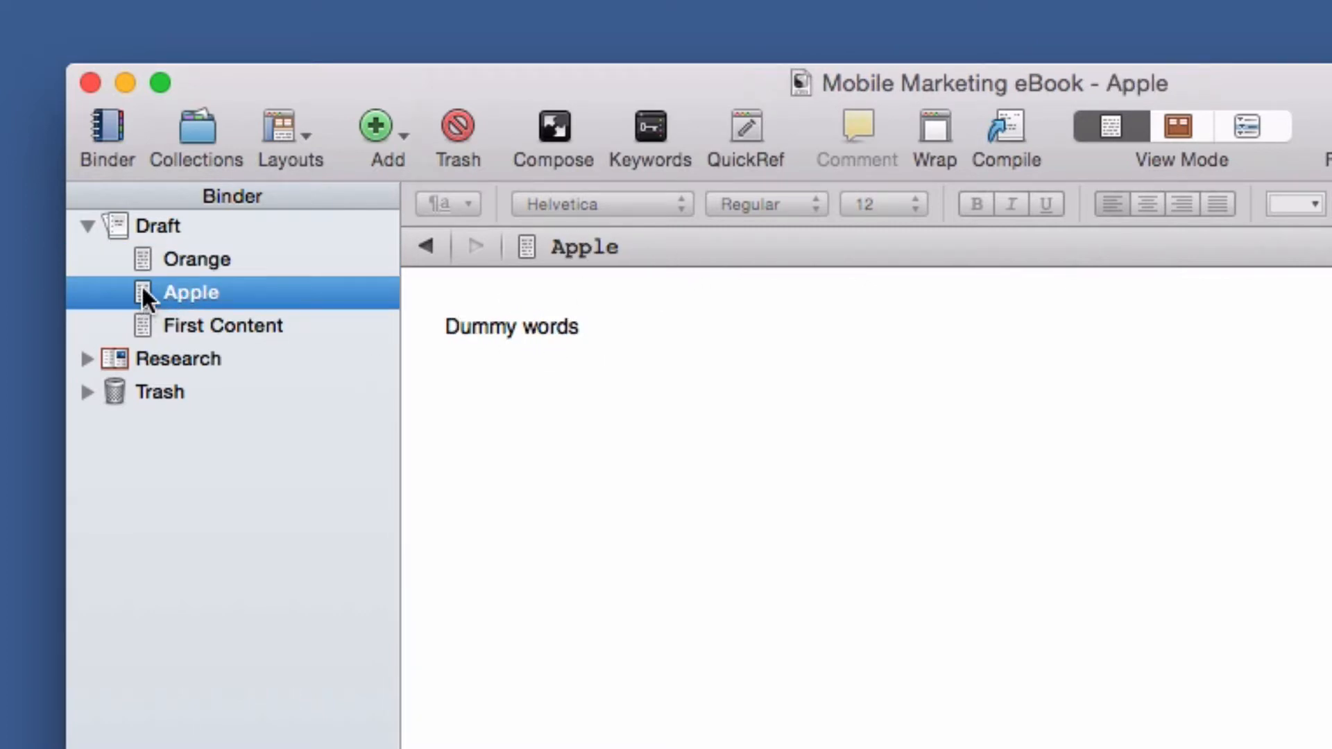
# Move the Orange document below Apple in the Draft folder
pyautogui.moveTo(139, 259)
pyautogui.mouseDown()
pyautogui.moveTo(144, 305)
pyautogui.moveTo(143, 255)
pyautogui.mouseUp()
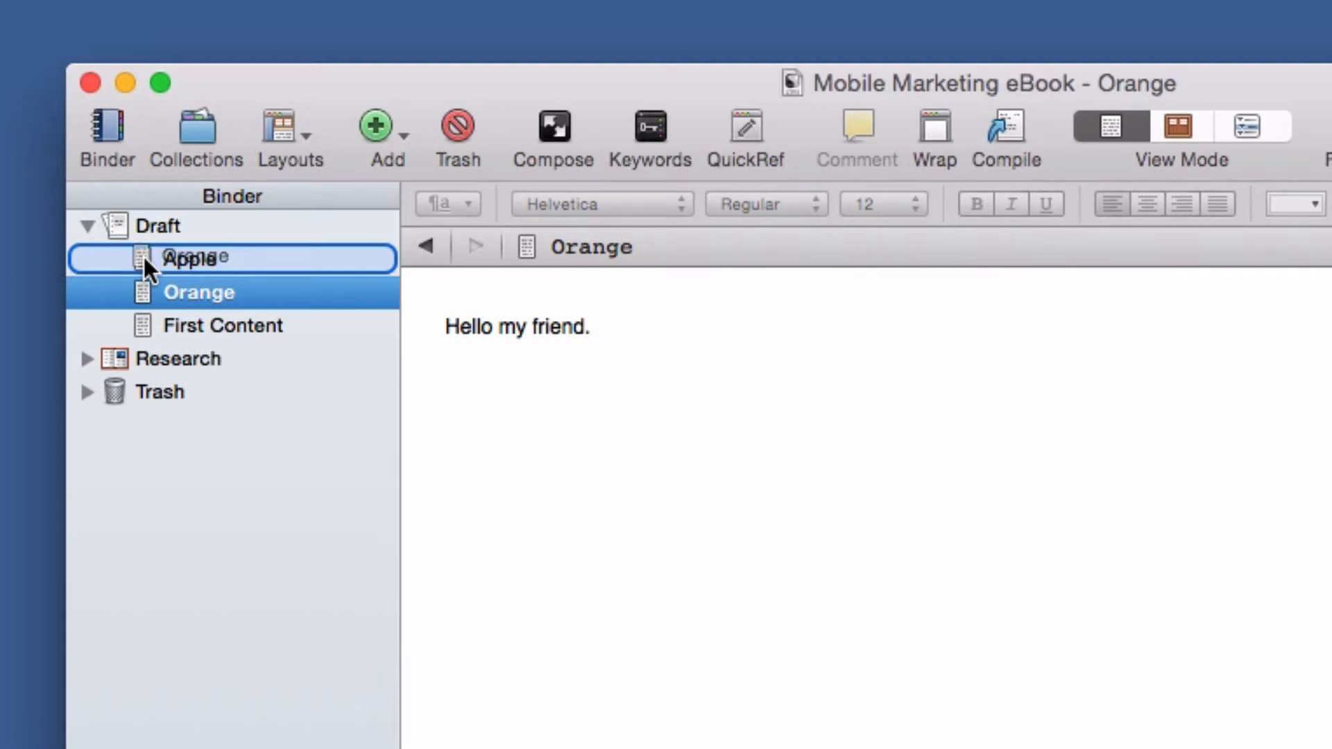
pyautogui.moveTo(143, 256); pyautogui.dragTo(139, 284)
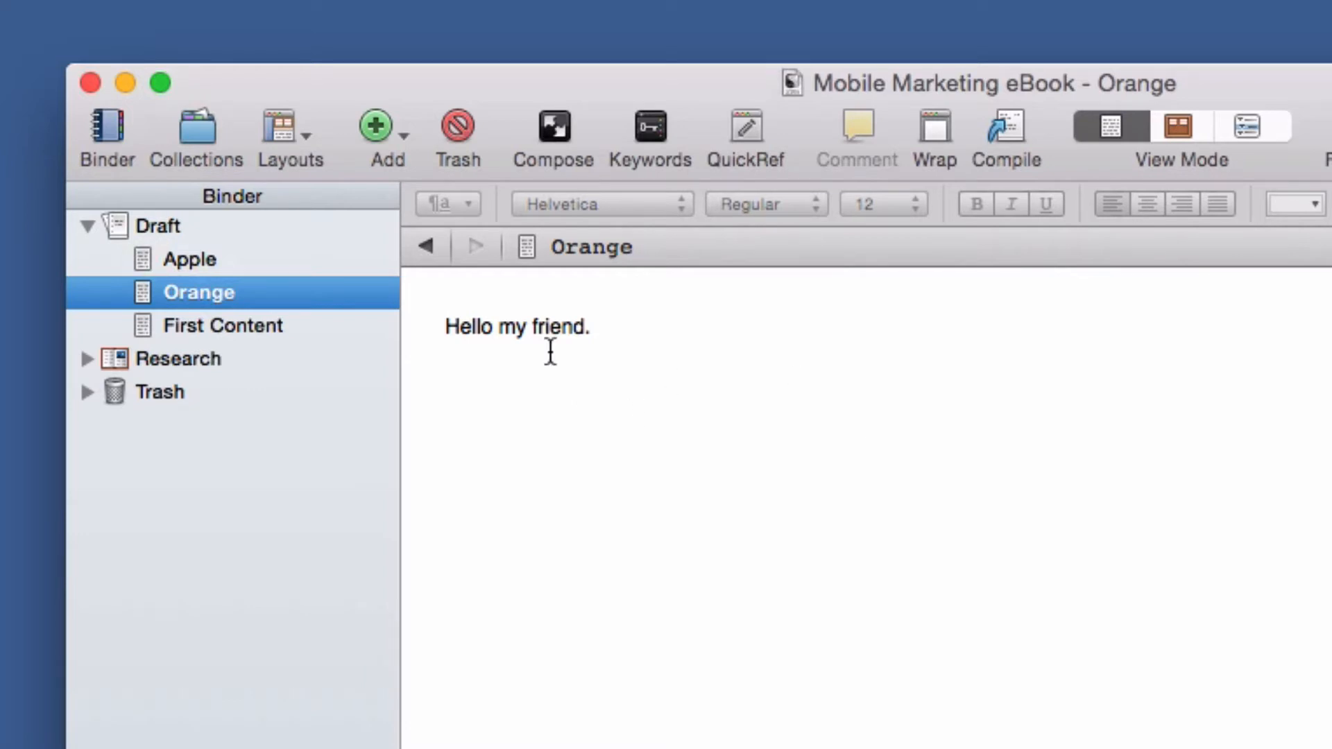
pyautogui.scroll(-1, 1141, 475)
pyautogui.scroll(1, 1142, 491)
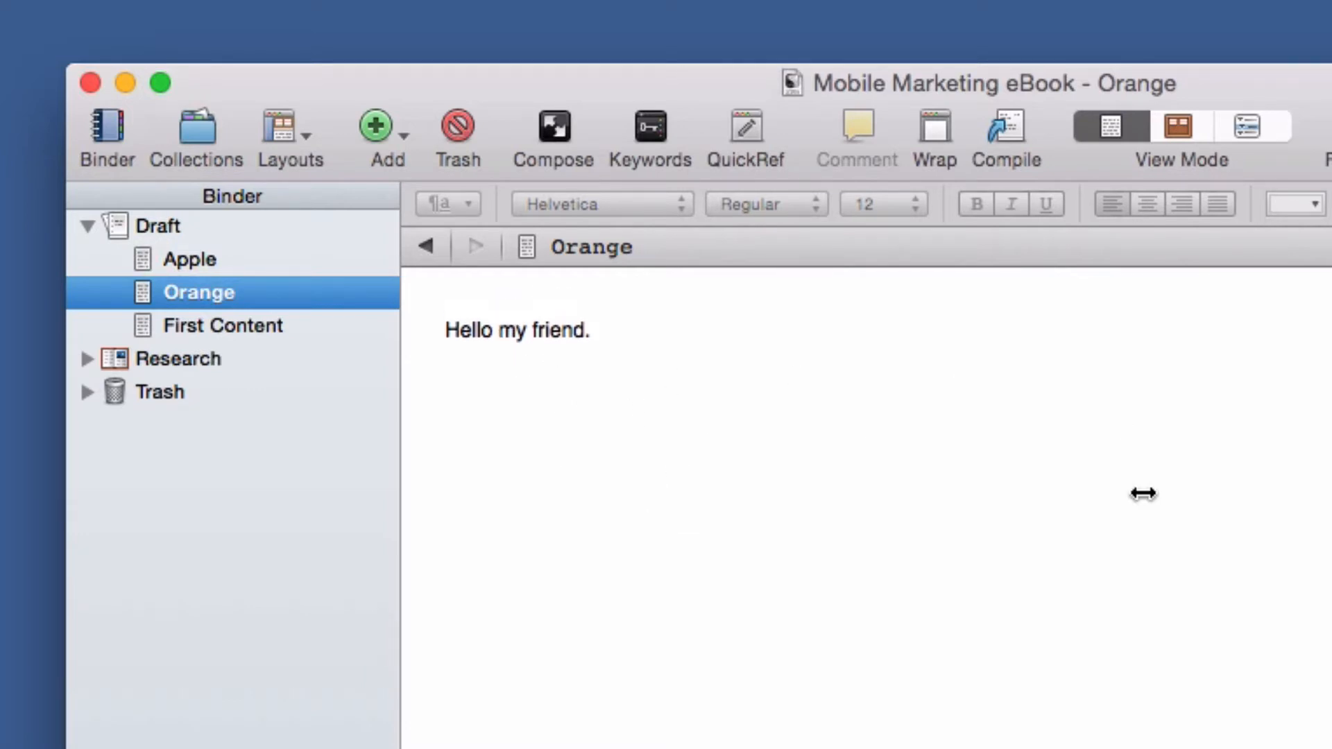
pyautogui.scroll(-1, 1142, 491)
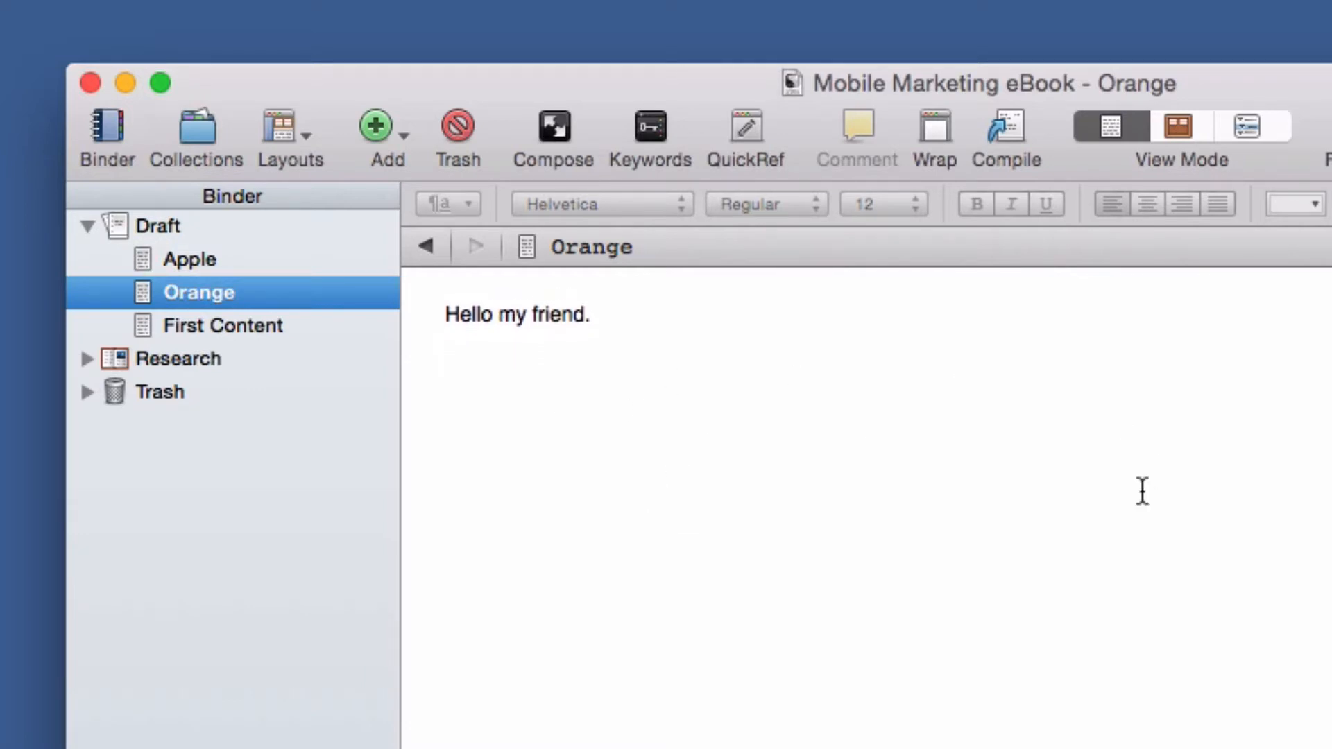
# Examine how the separate documents appear in the Draft folder's combined text, placing the cursor in each section
pyautogui.click(179, 323)
pyautogui.click(186, 258)
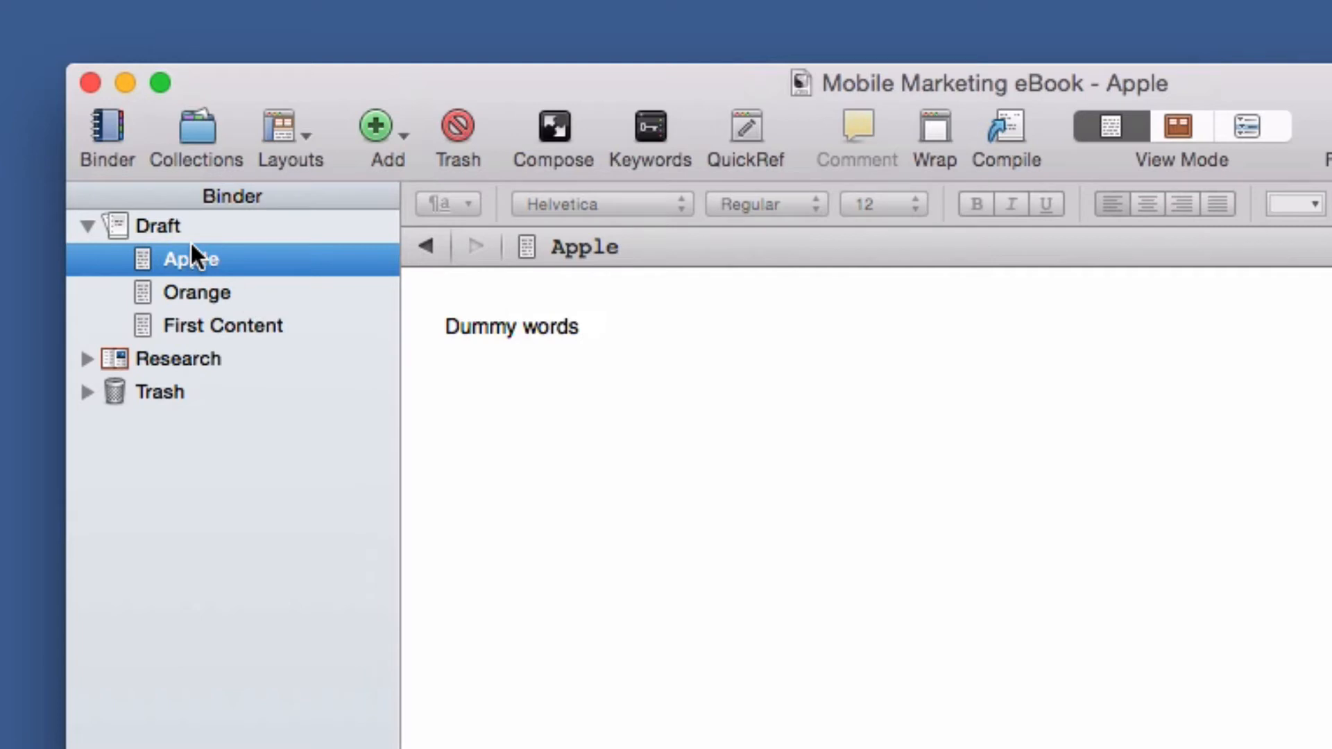
pyautogui.click(149, 223)
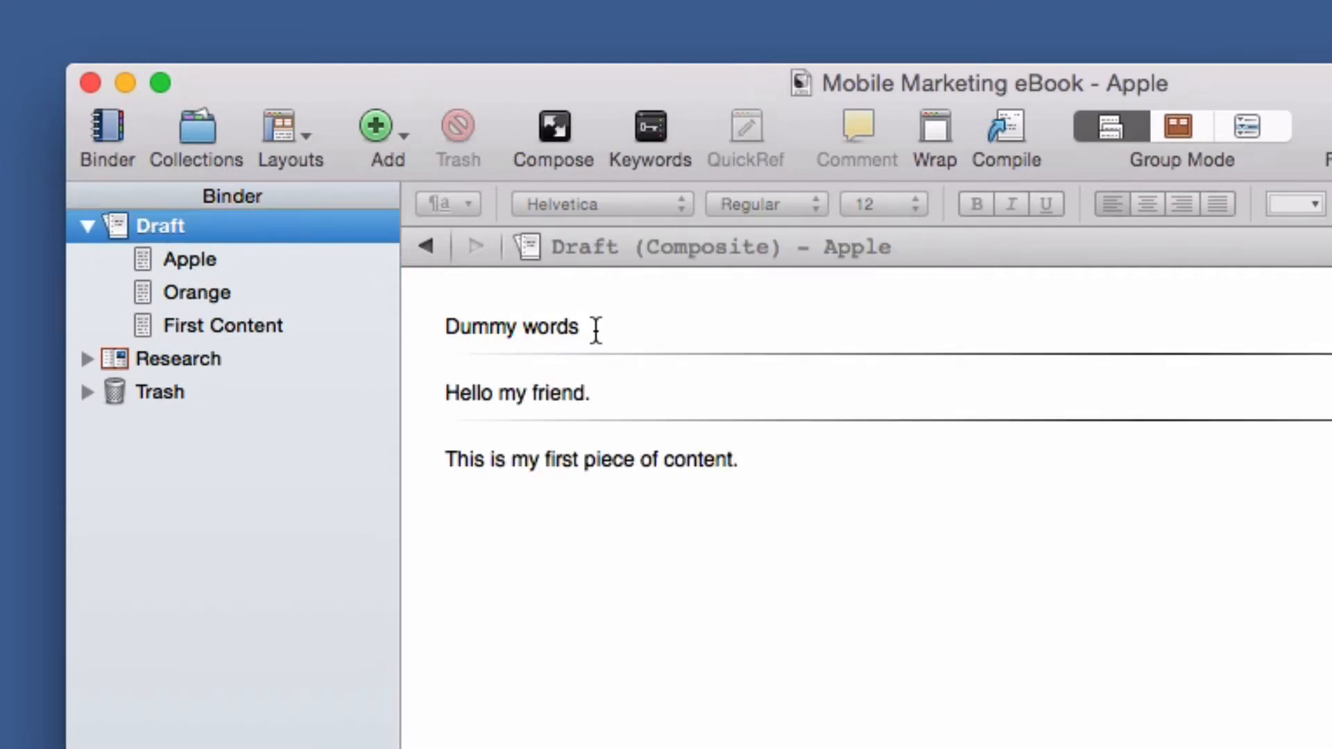
pyautogui.click(681, 326)
pyautogui.click(699, 381)
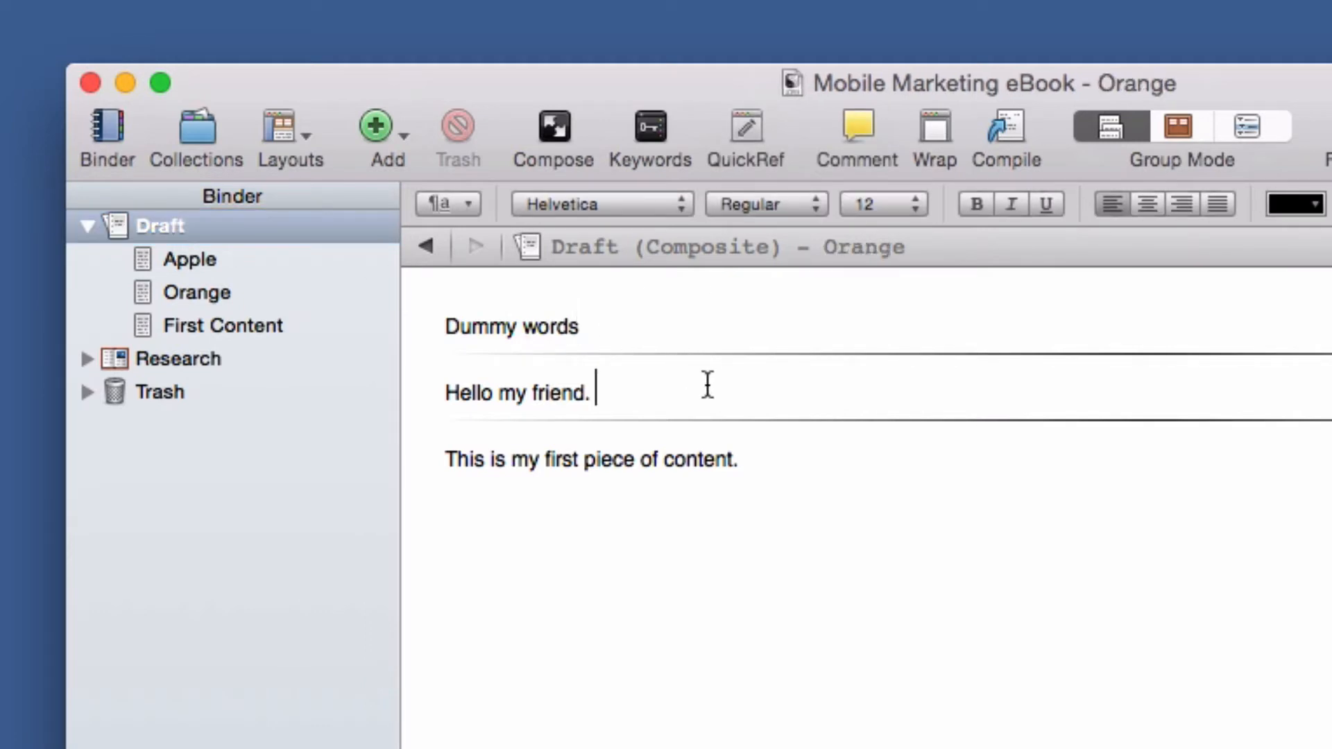
pyautogui.click(817, 459)
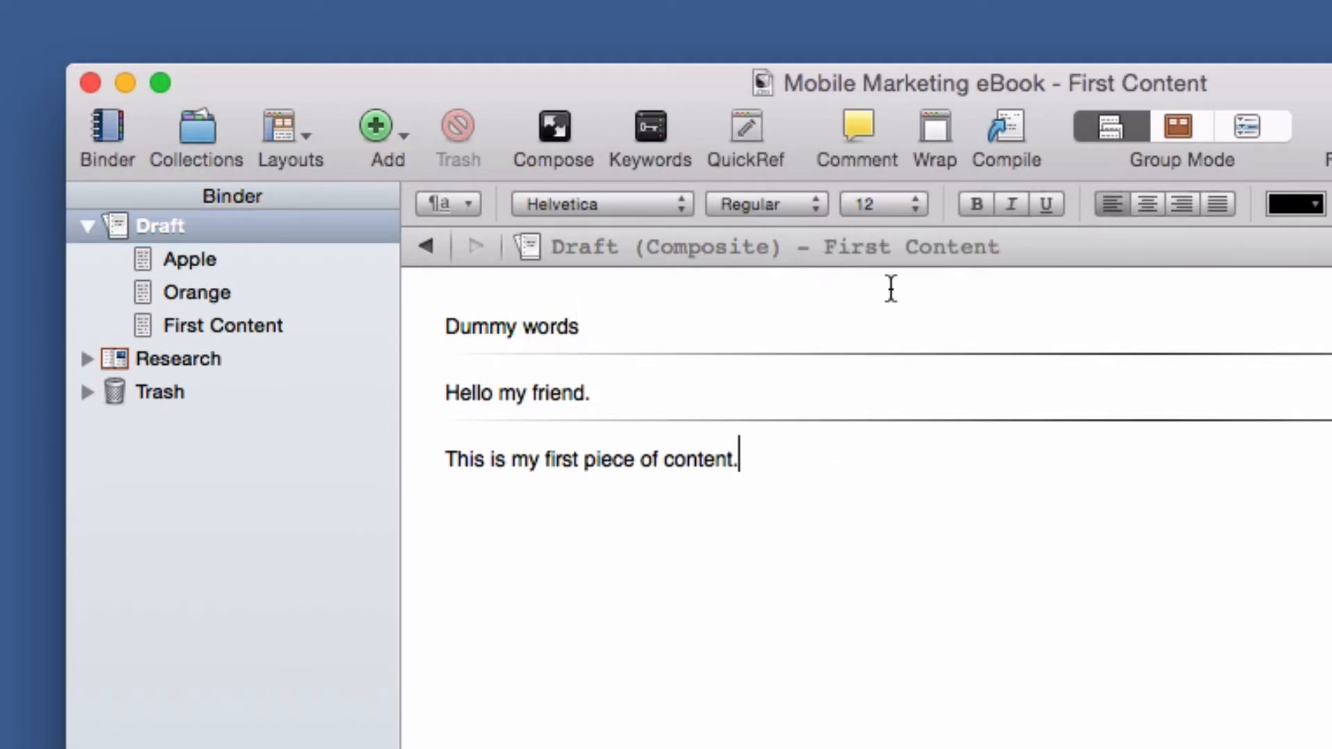
pyautogui.click(829, 310)
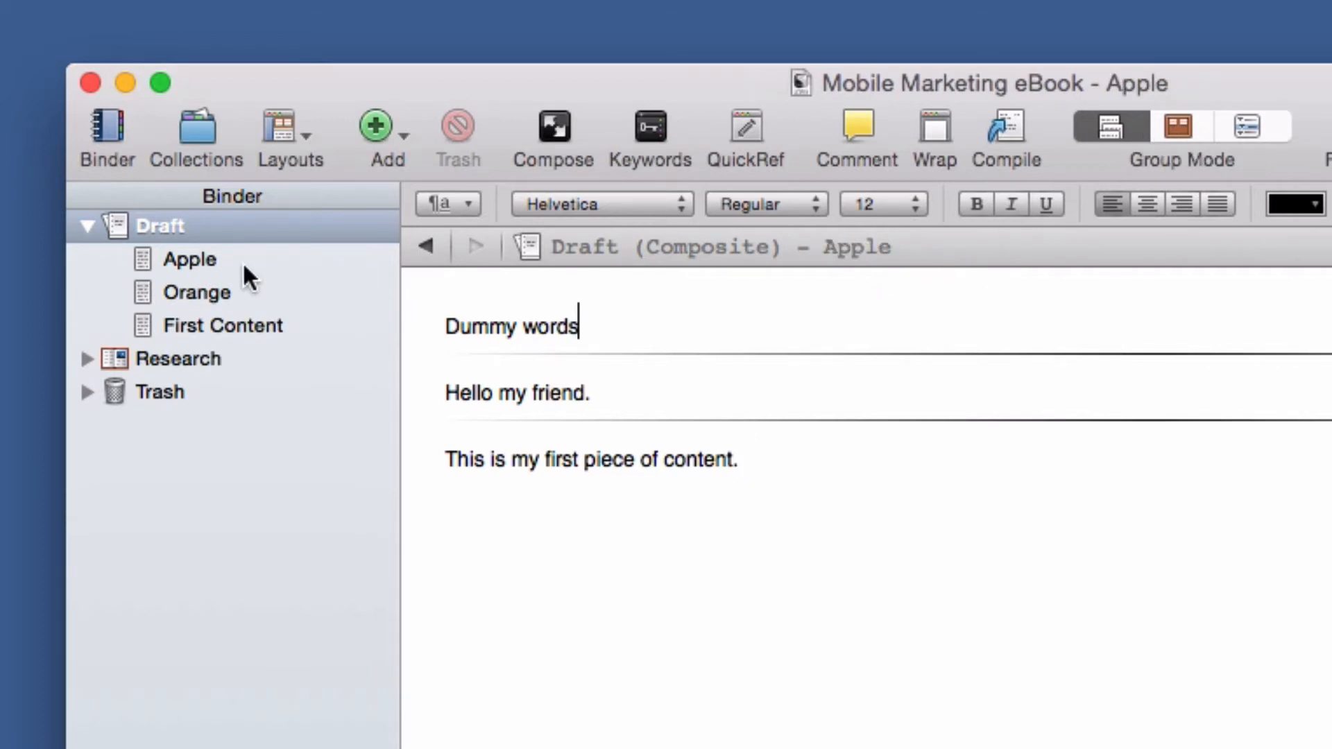
# Compare the individual texts of Apple, Orange and First Content with the Draft folder's combined text
pyautogui.click(167, 258)
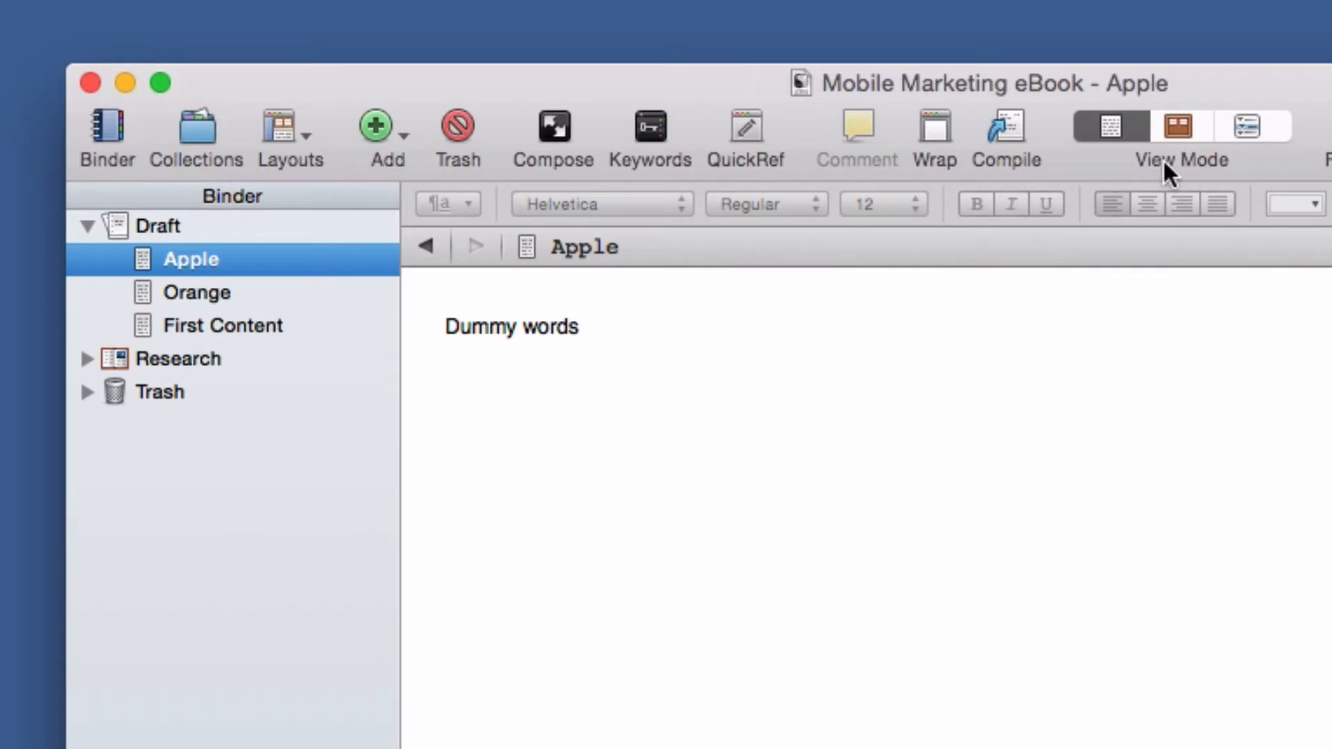
pyautogui.click(173, 304)
pyautogui.click(180, 323)
pyautogui.click(182, 271)
pyautogui.click(184, 291)
pyautogui.click(196, 326)
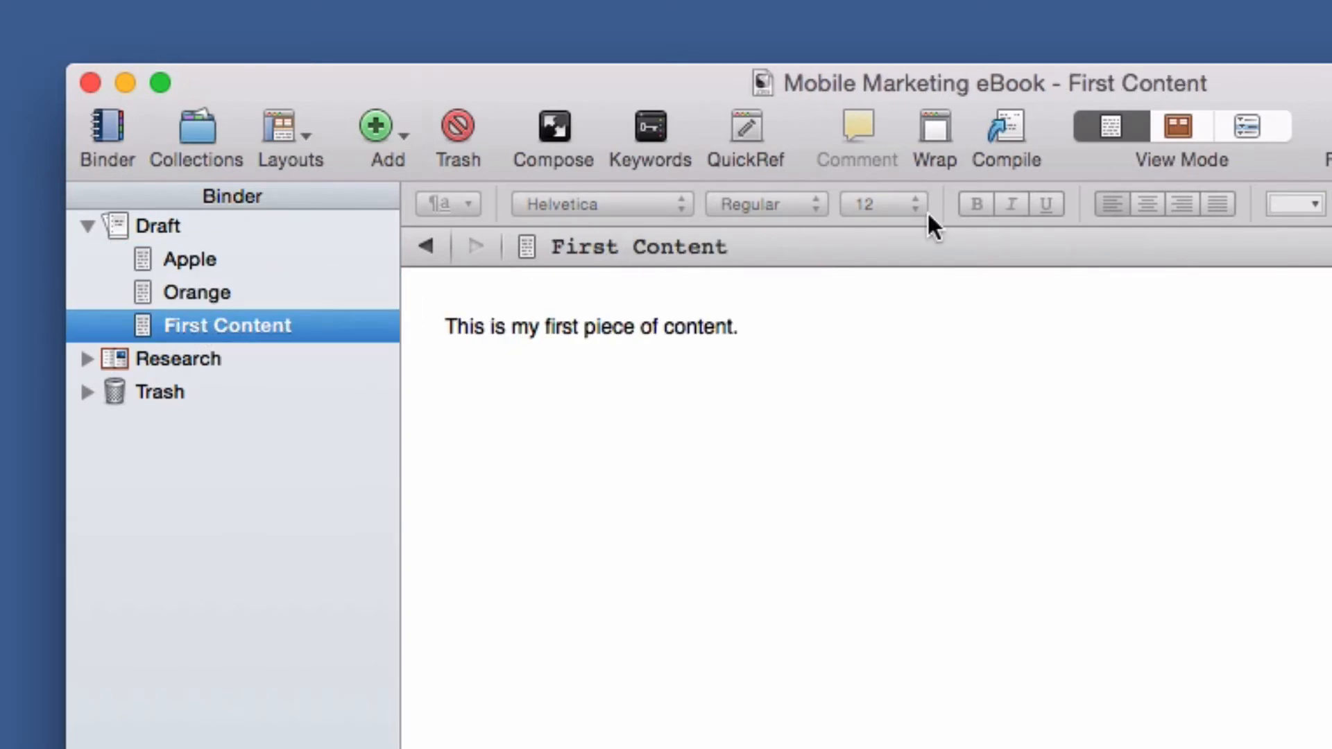
pyautogui.click(154, 228)
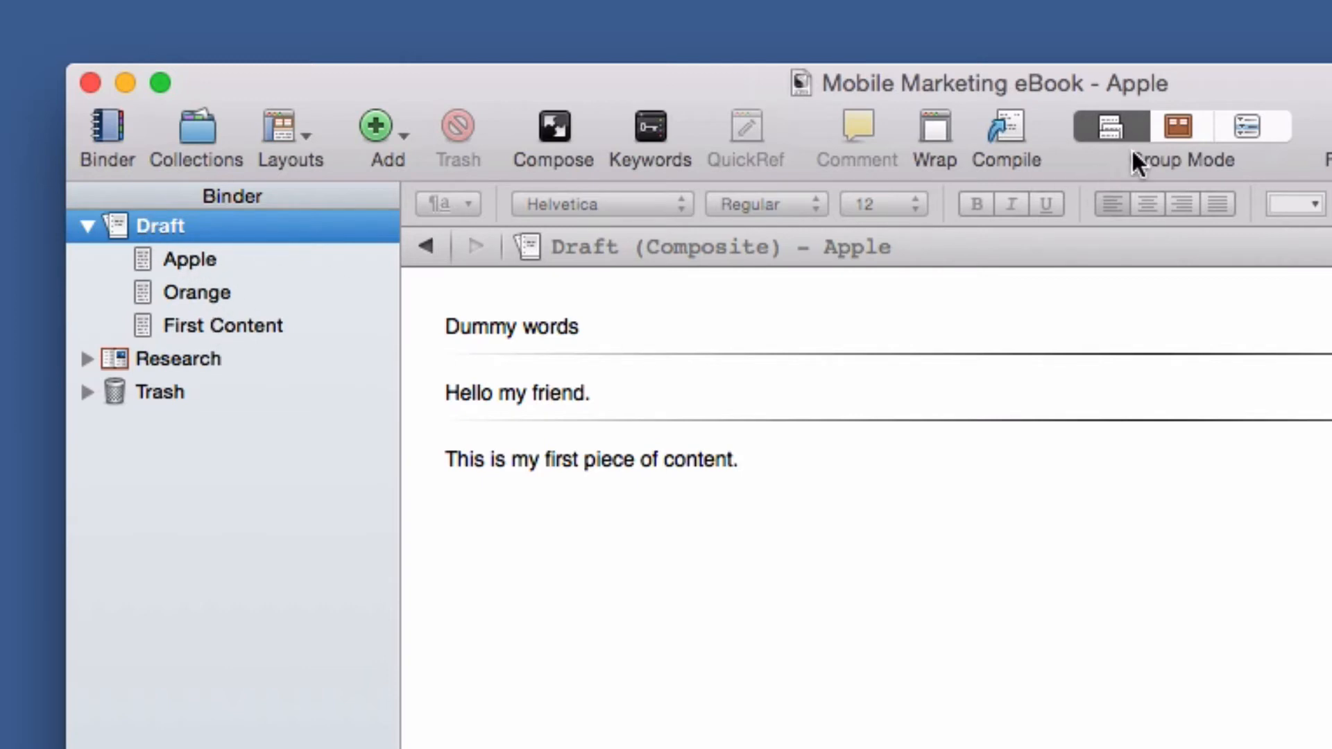
# Move the Apple card after Orange on the Draft corkboard and check the order in the combined text view
pyautogui.click(1193, 126)
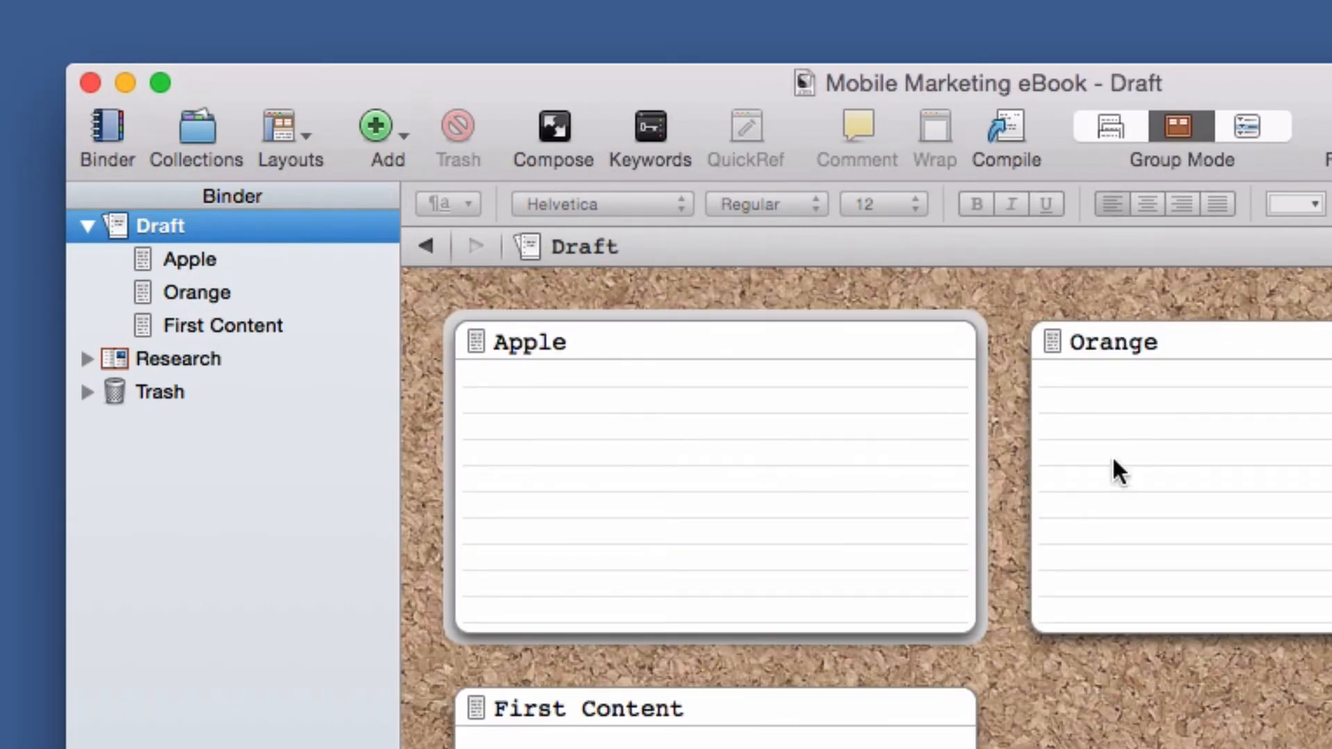
pyautogui.moveTo(1318, 694); pyautogui.dragTo(1331, 693)
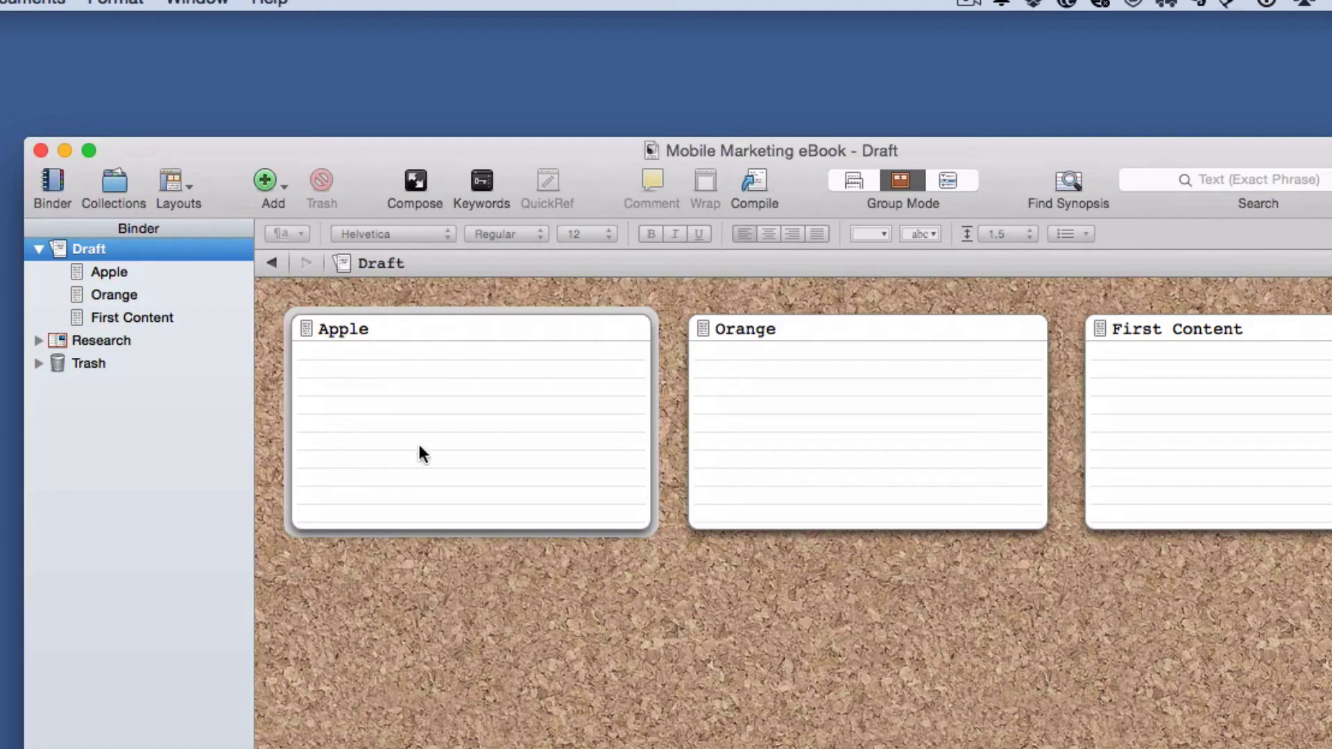
pyautogui.moveTo(554, 427); pyautogui.dragTo(985, 416)
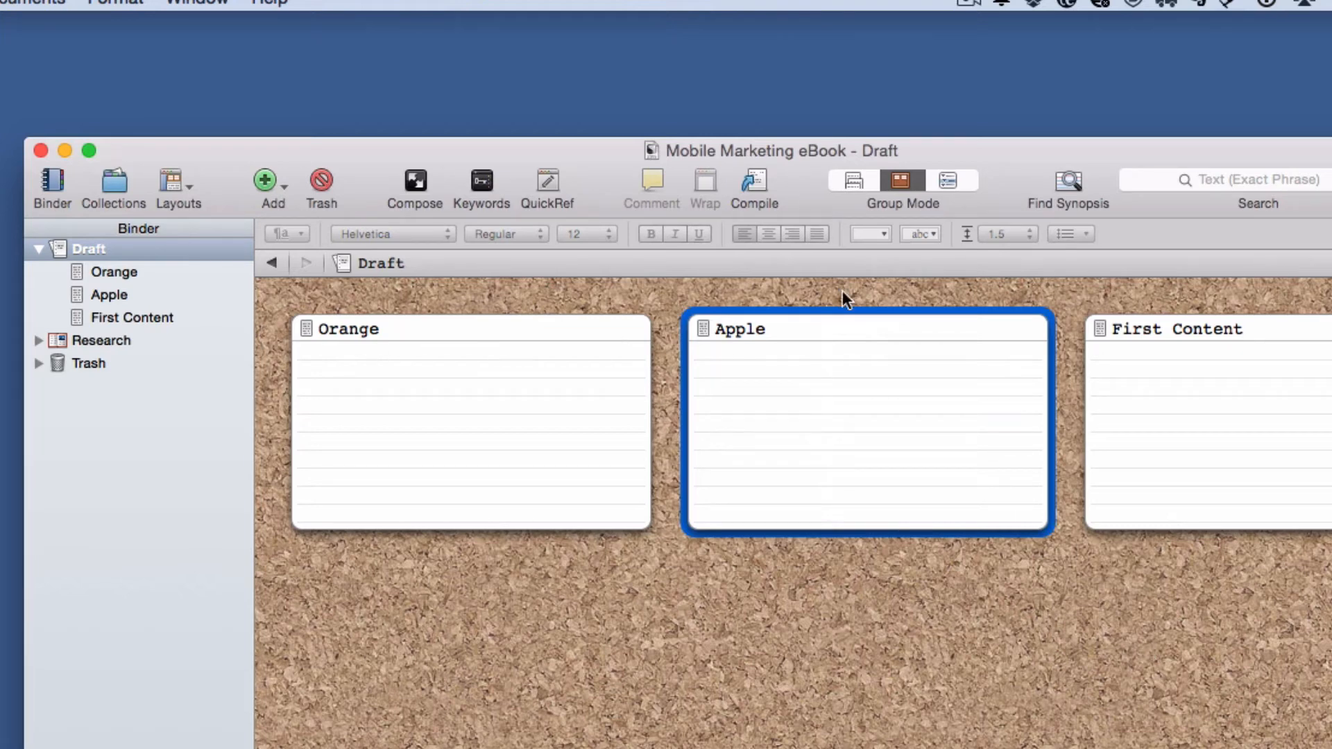
pyautogui.click(852, 182)
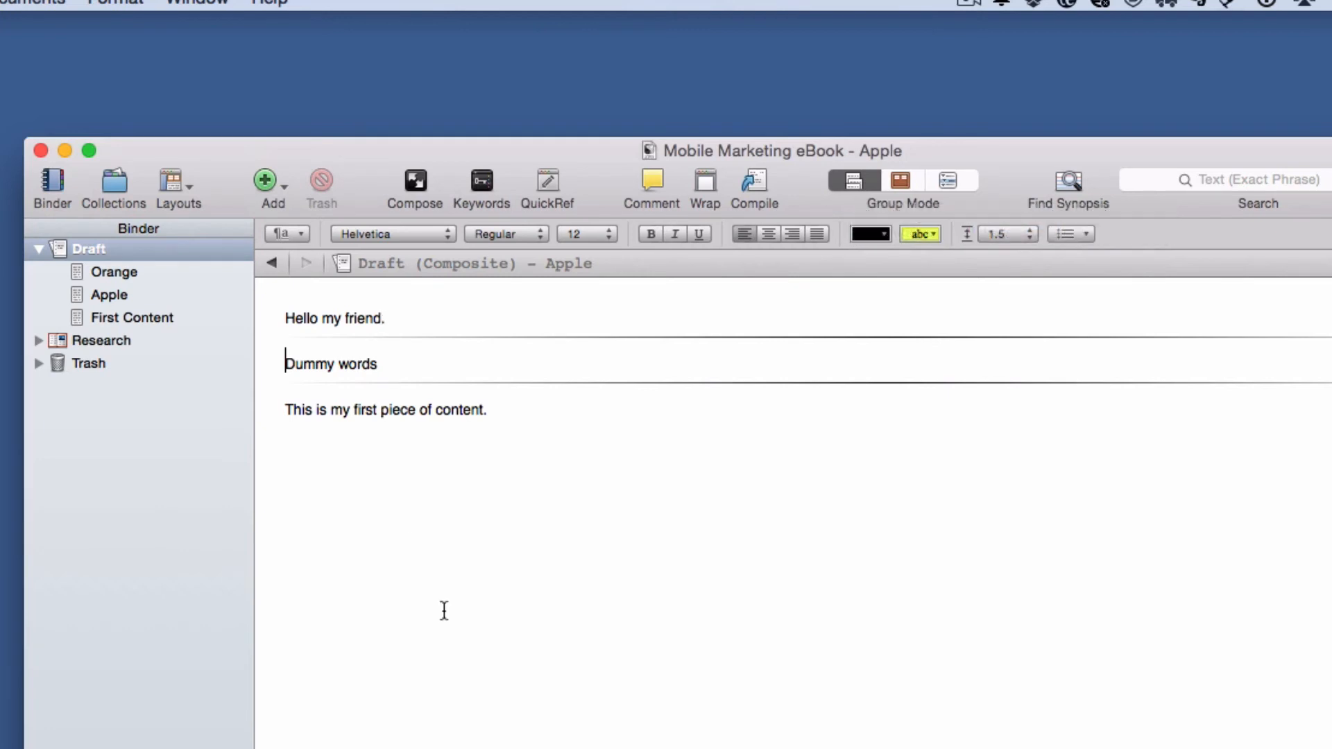
# Add the paragraph "How are you today?" below the greeting in the Orange document
pyautogui.click(110, 270)
pyautogui.click(442, 319)
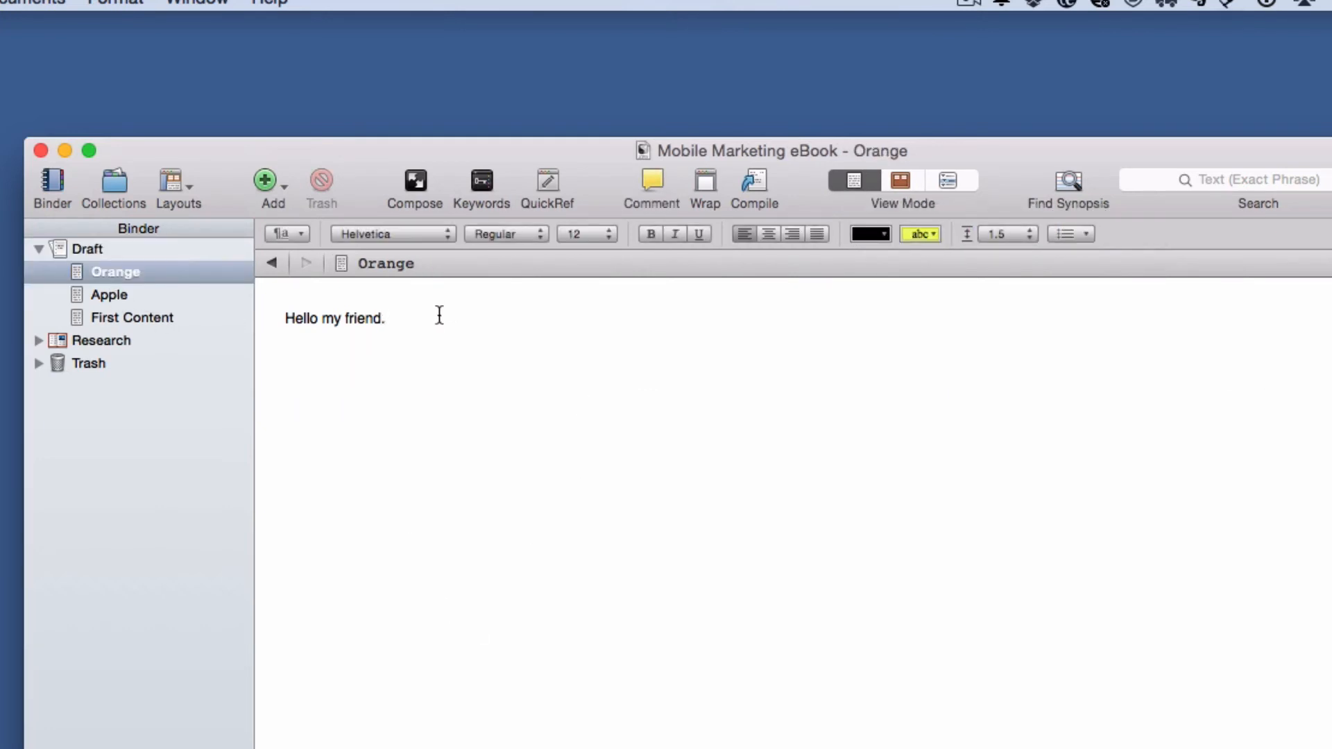
pyautogui.press('Return')
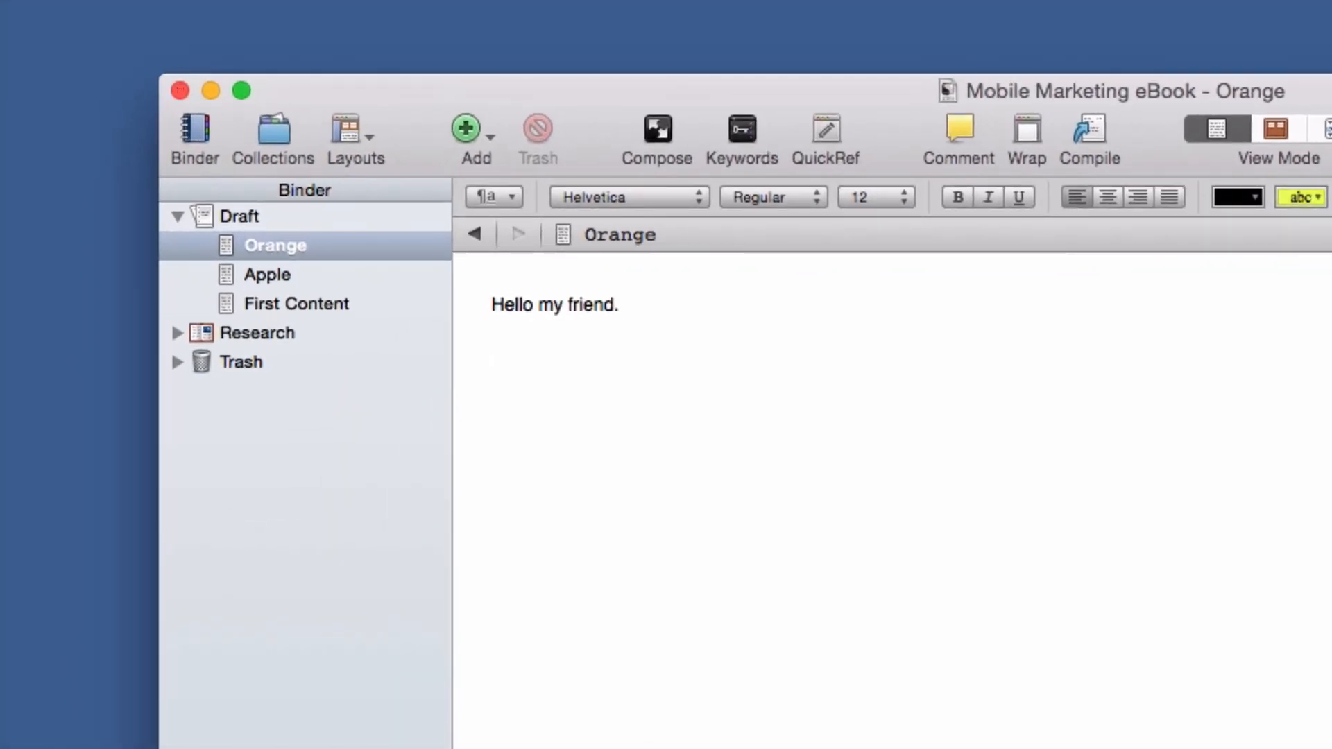
pyautogui.write('How')
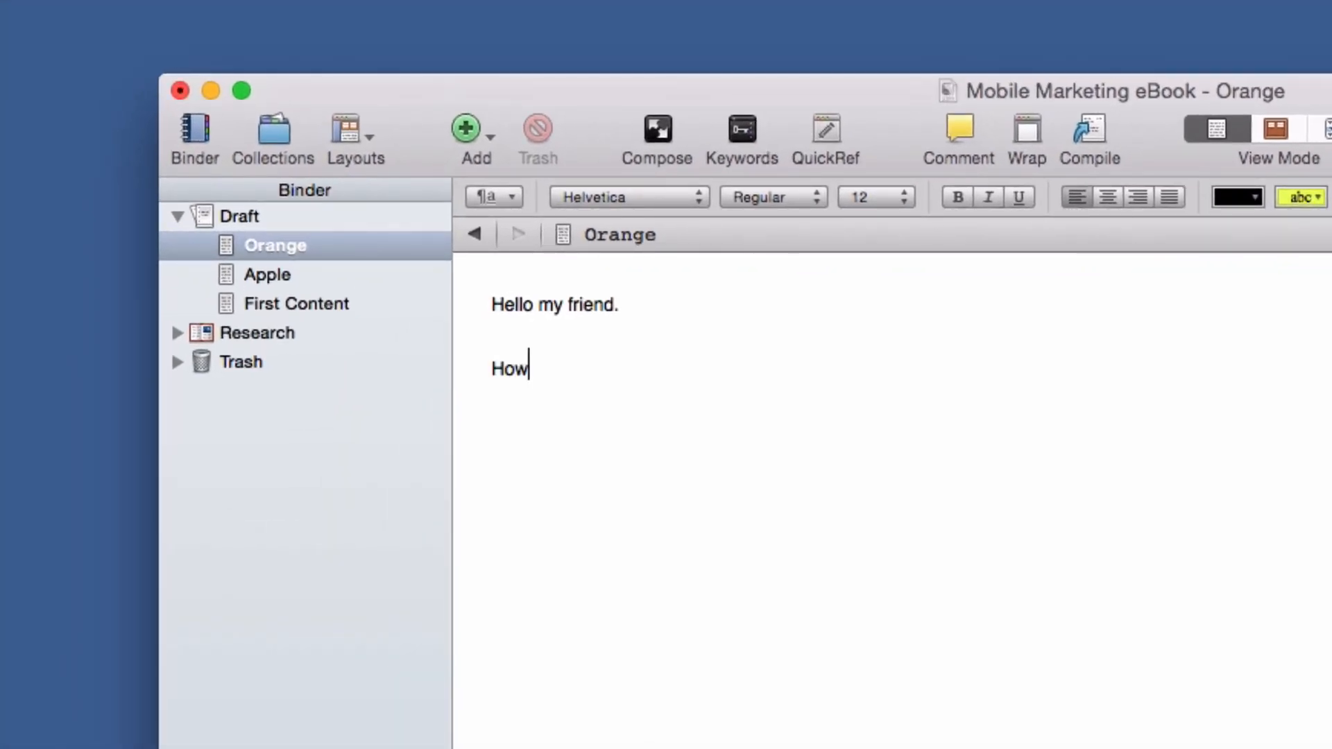
pyautogui.write(' are you today?')
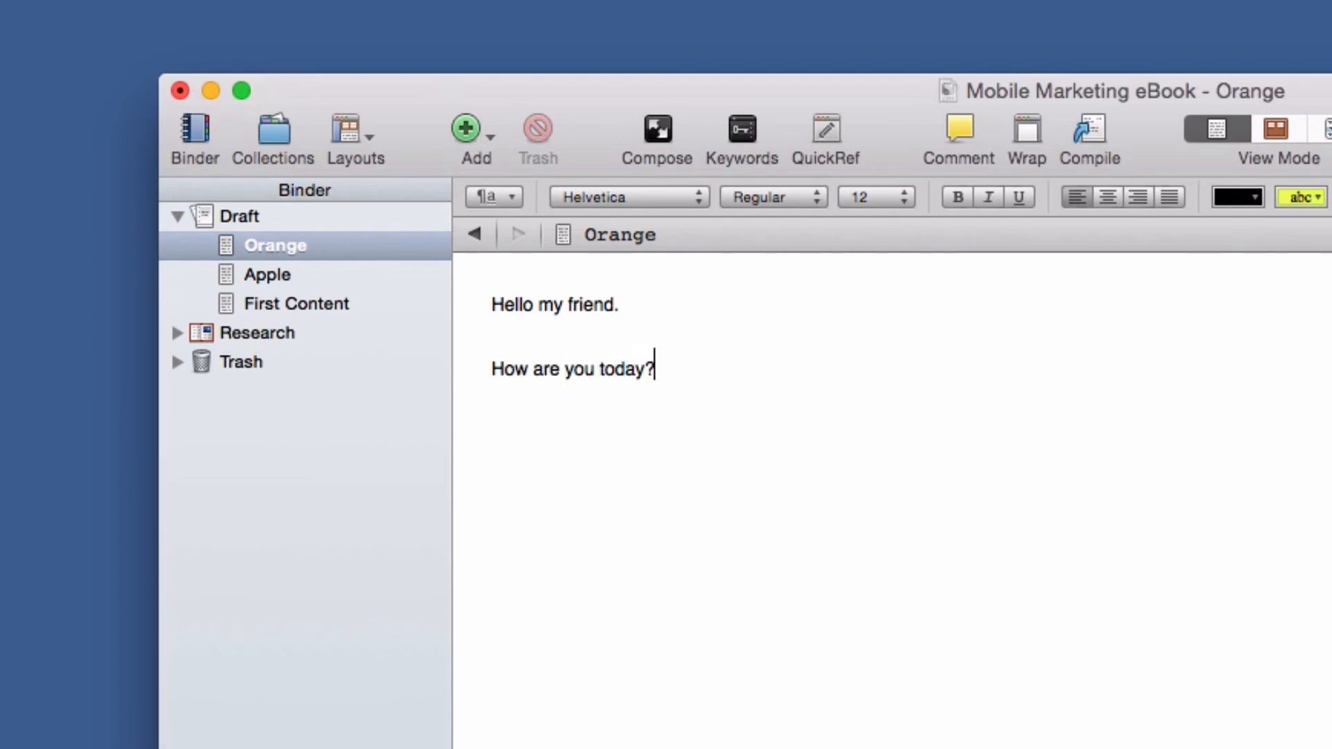
# View the other documents in the Draft folder individually and return to Orange
pyautogui.click(280, 274)
pyautogui.press('Up')
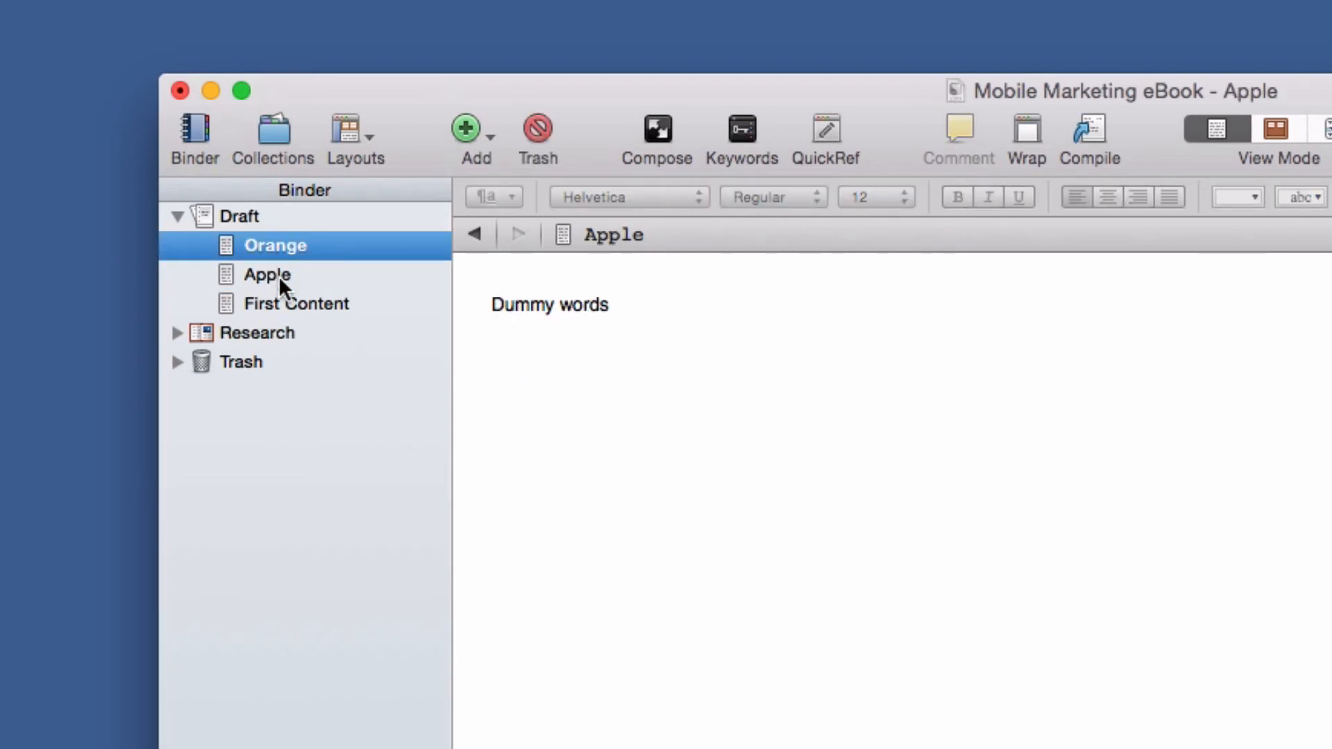
pyautogui.press('Down')
pyautogui.press('Down')
pyautogui.click(277, 242)
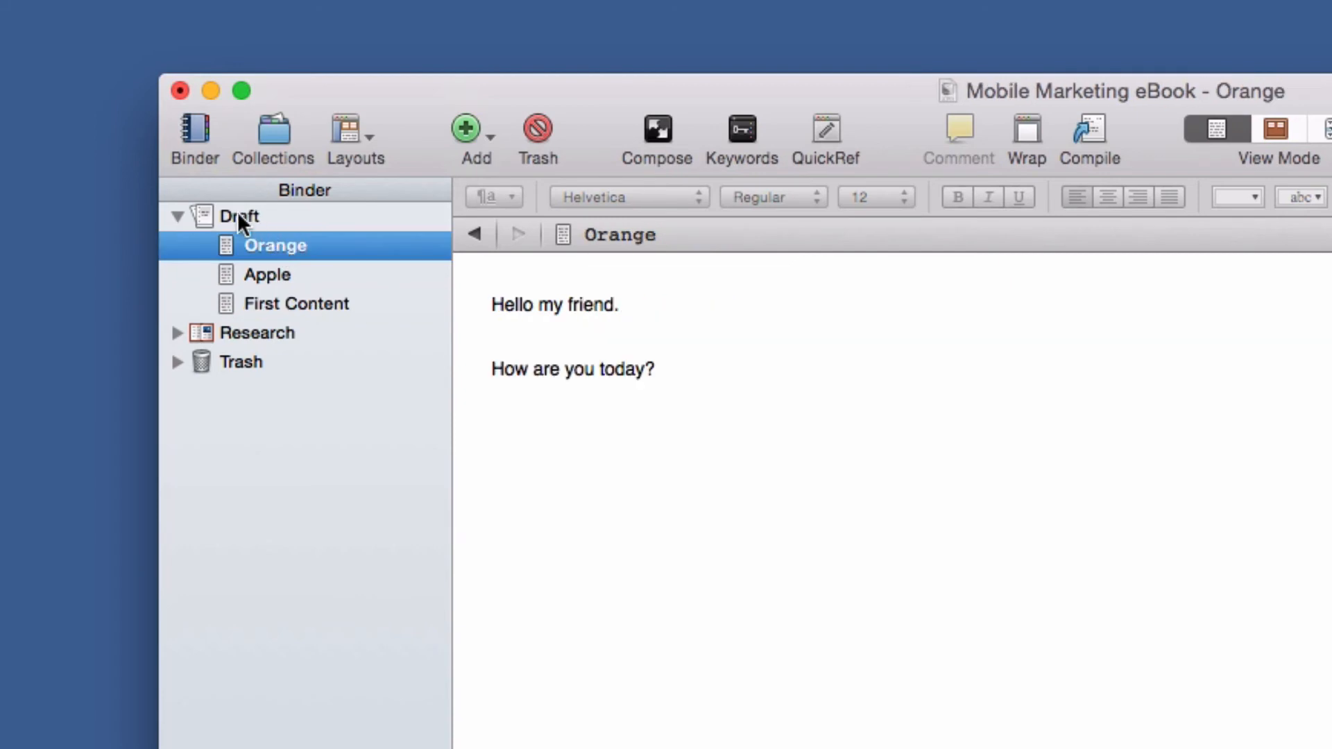
# Show the Draft folder's combined text and save the project
pyautogui.click(238, 213)
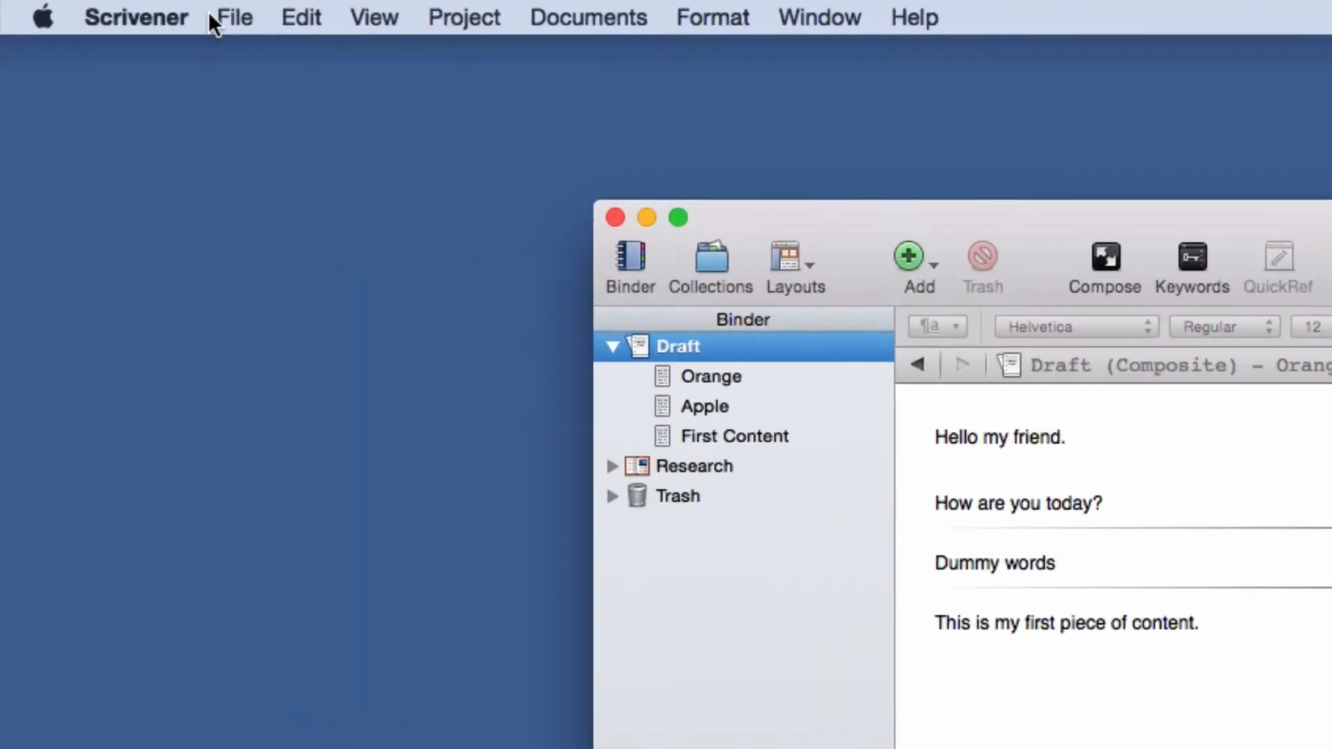
pyautogui.click(102, 7)
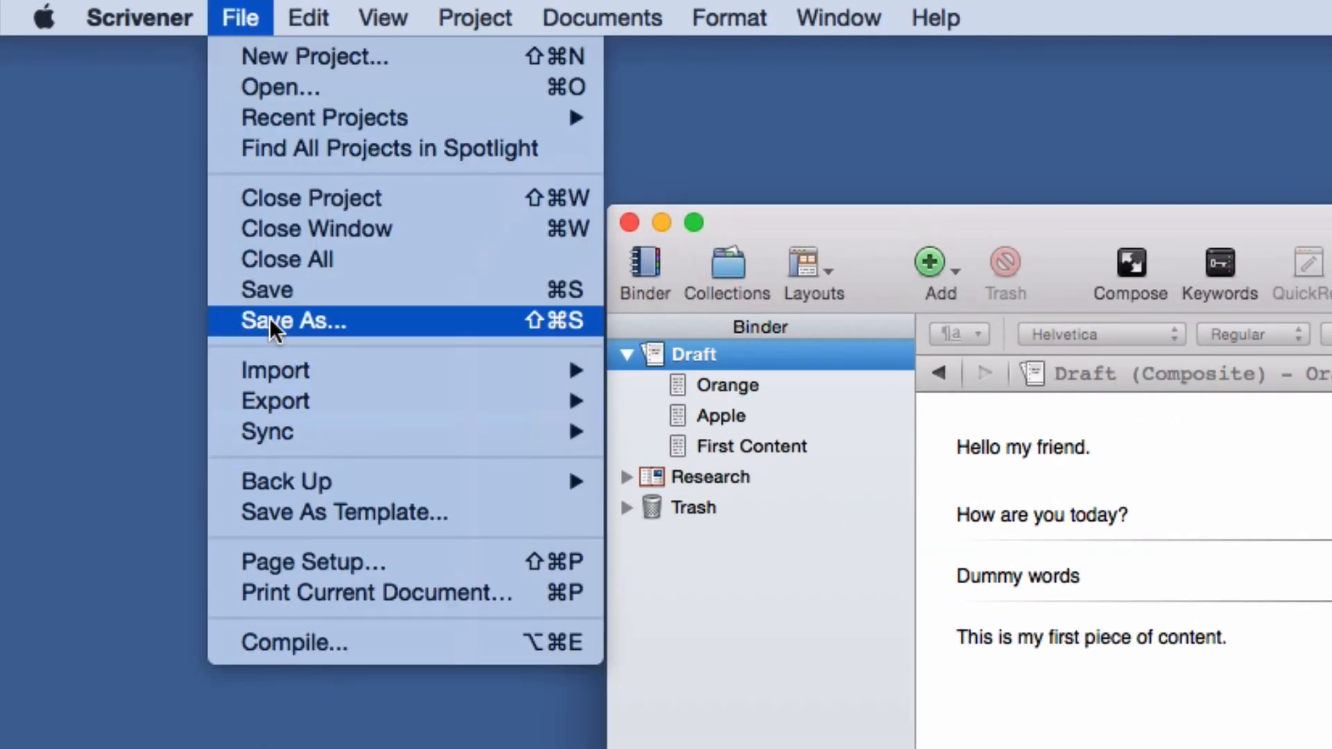
pyautogui.click(285, 292)
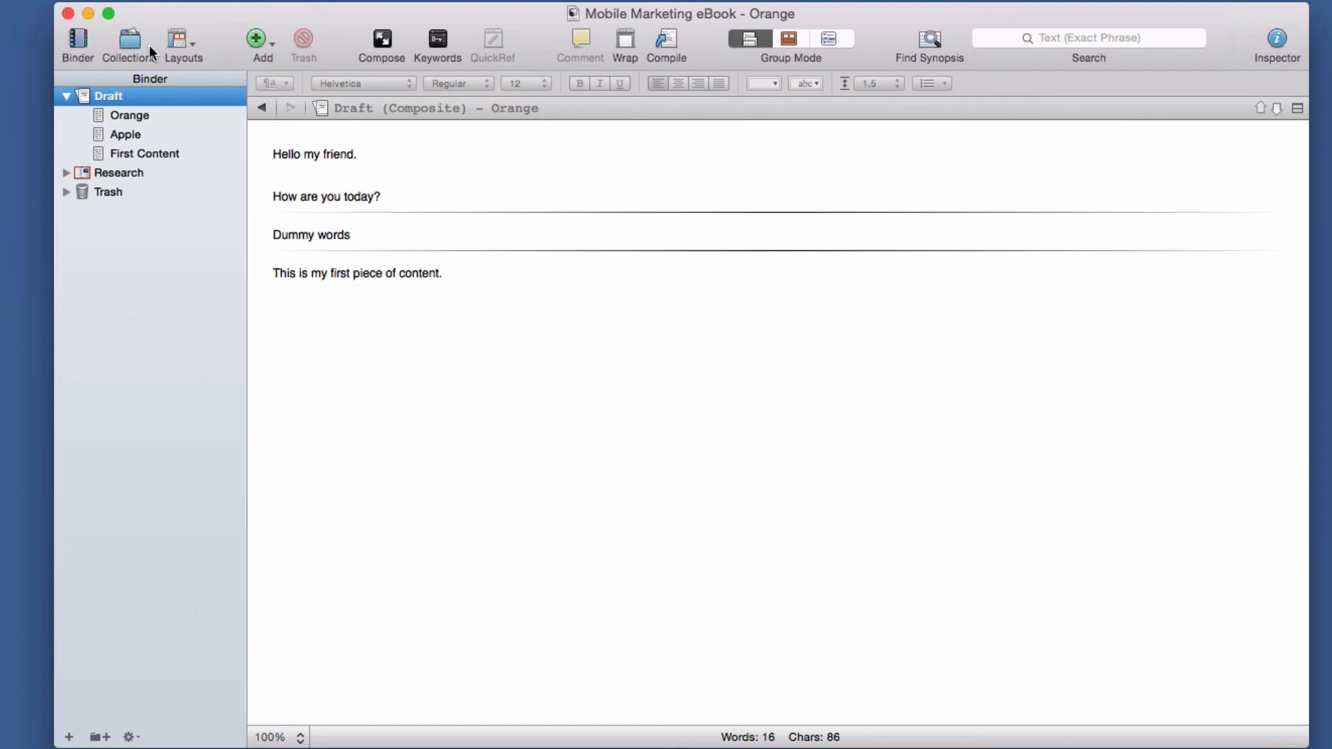
# Look through the three Draft documents, close the project and dismiss the project template chooser
pyautogui.click(138, 116)
pyautogui.click(136, 135)
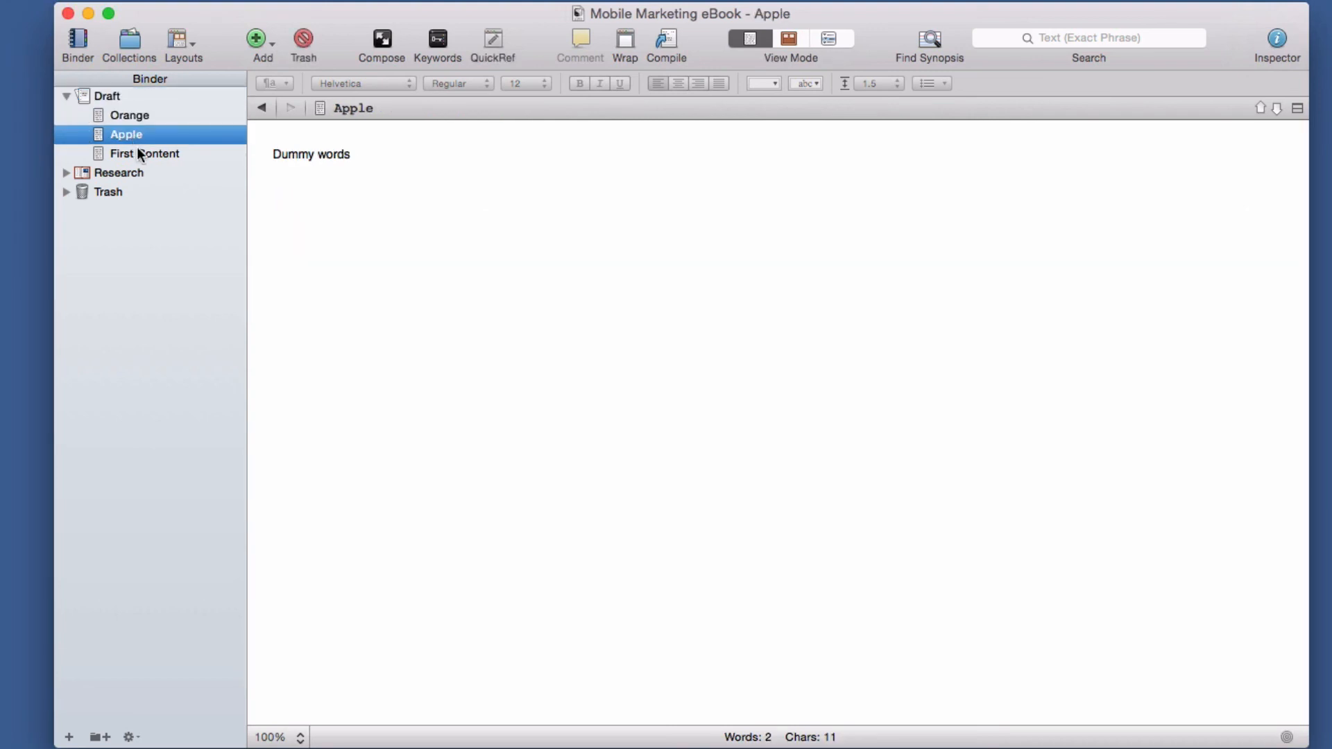
pyautogui.click(142, 154)
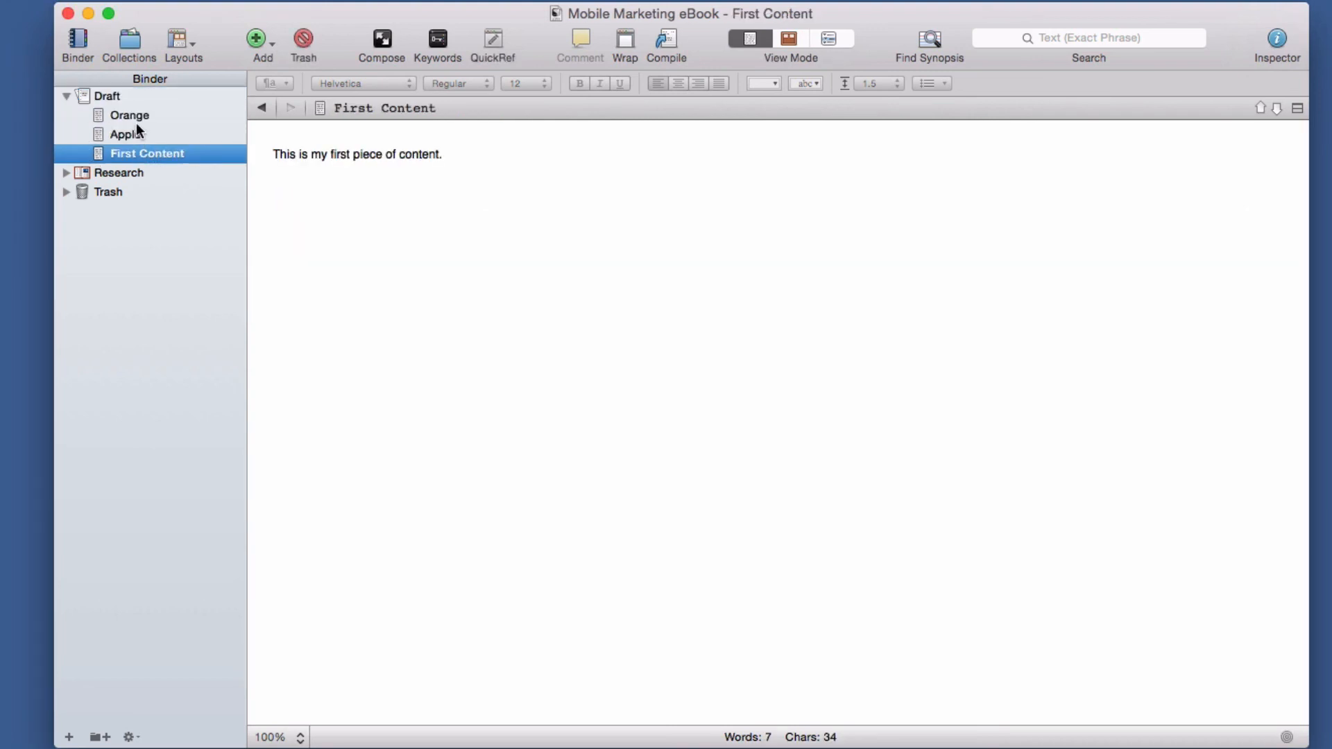
pyautogui.click(68, 13)
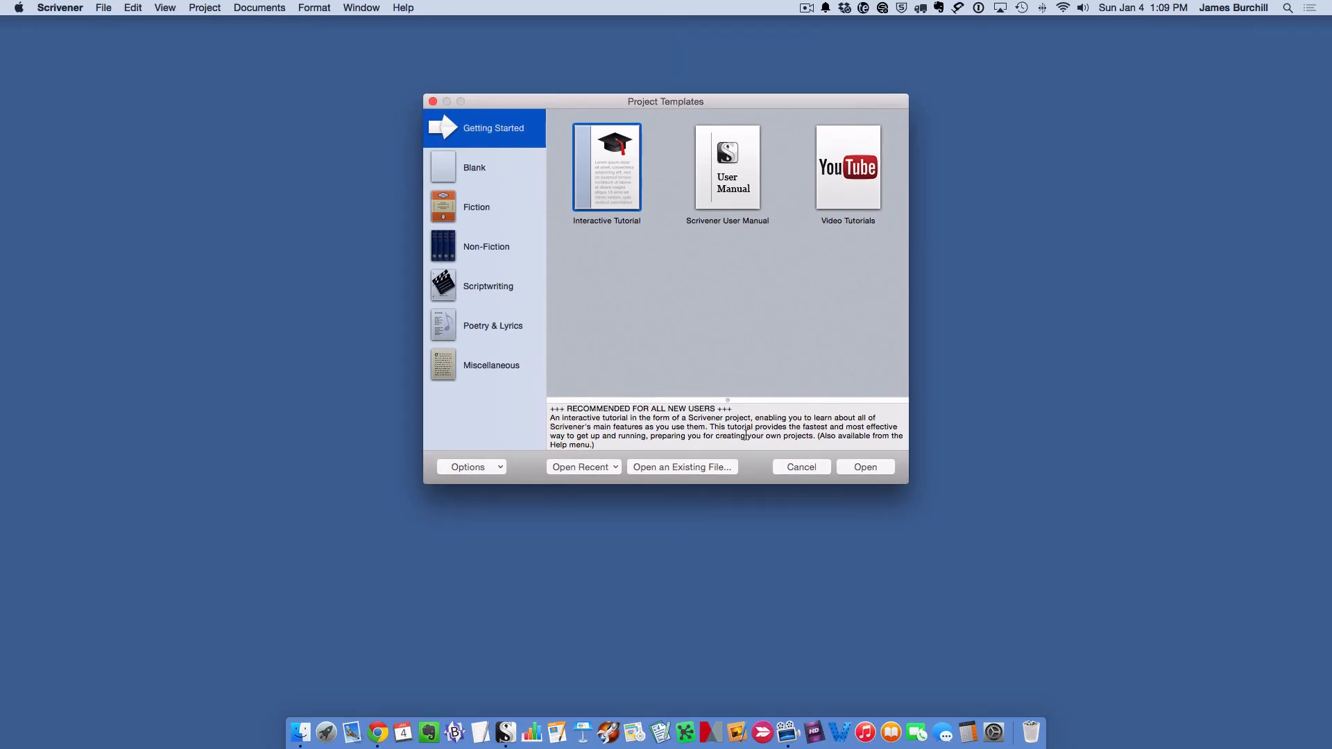
pyautogui.click(816, 467)
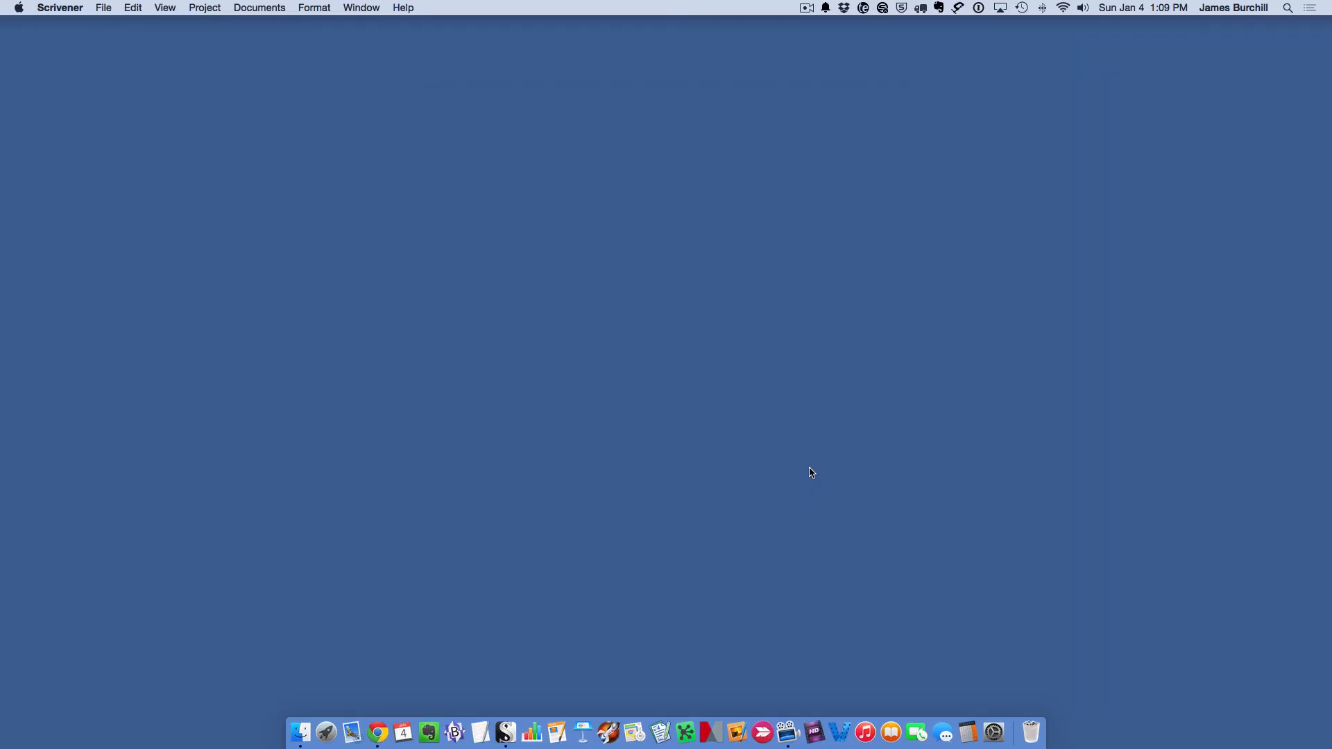